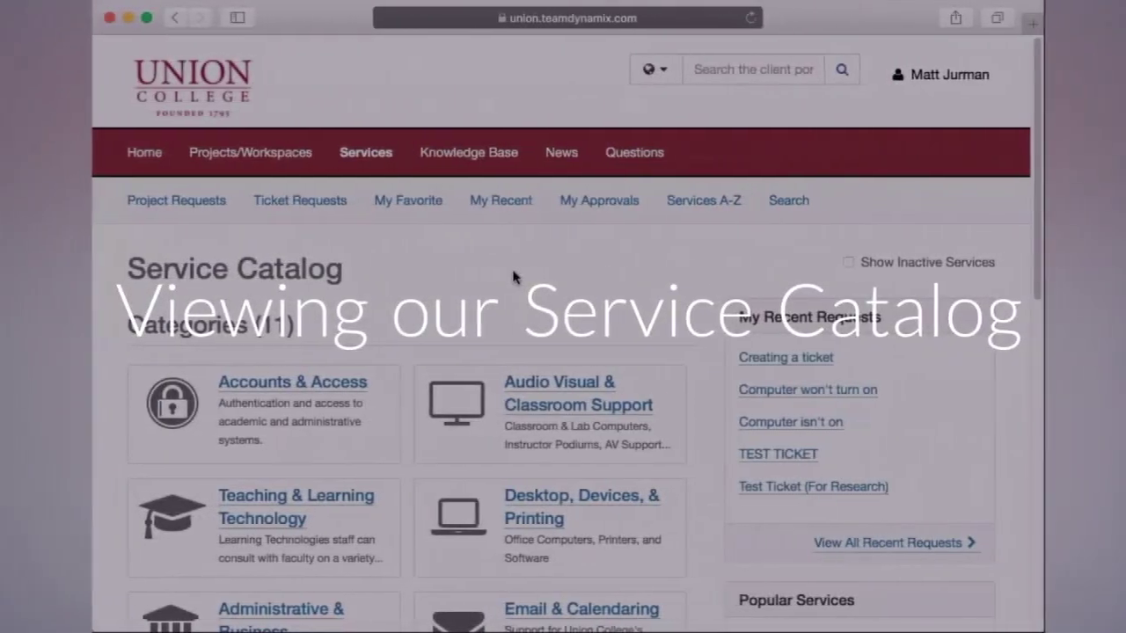
- Scroll down through the Union College portal home page
scroll(508, 277, "down", 2)
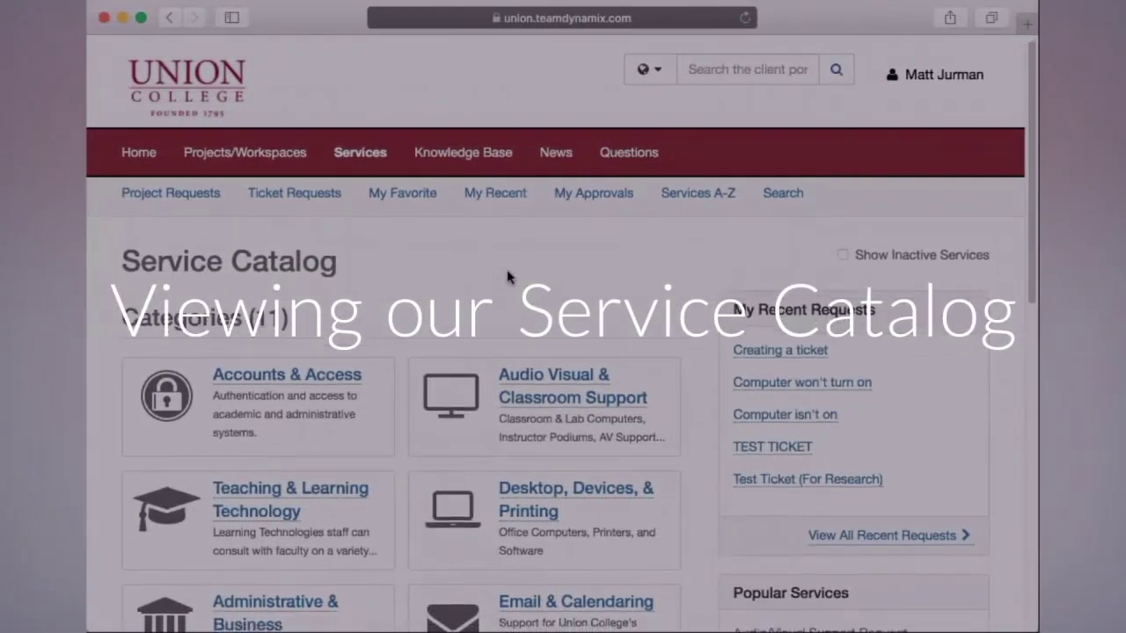
scroll(507, 277, "down", 3)
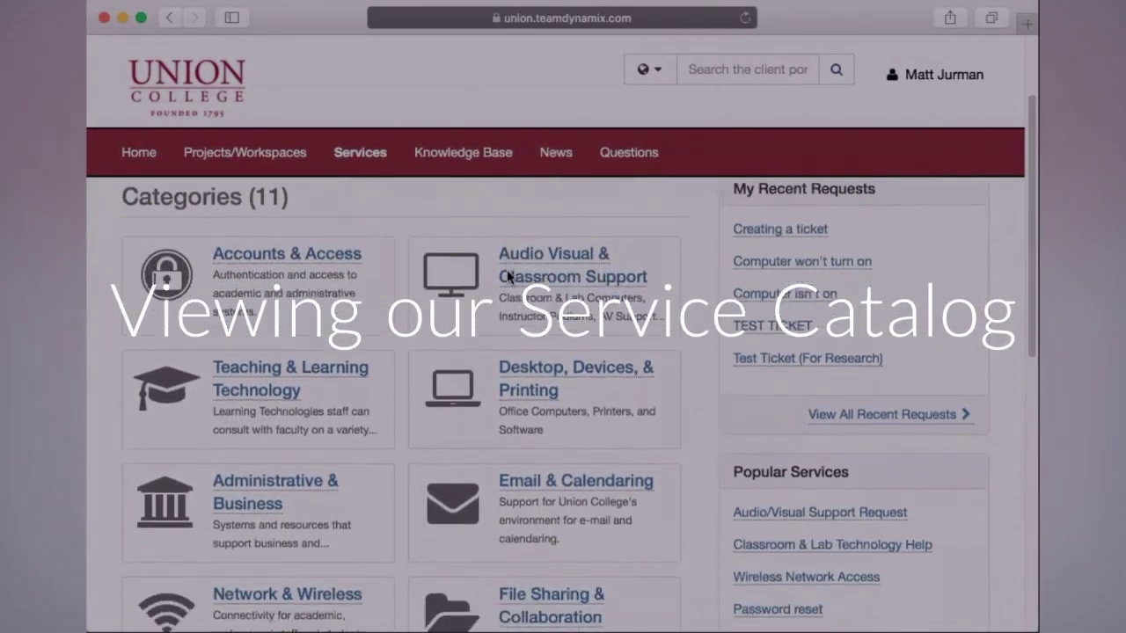
scroll(508, 276, "down", 3)
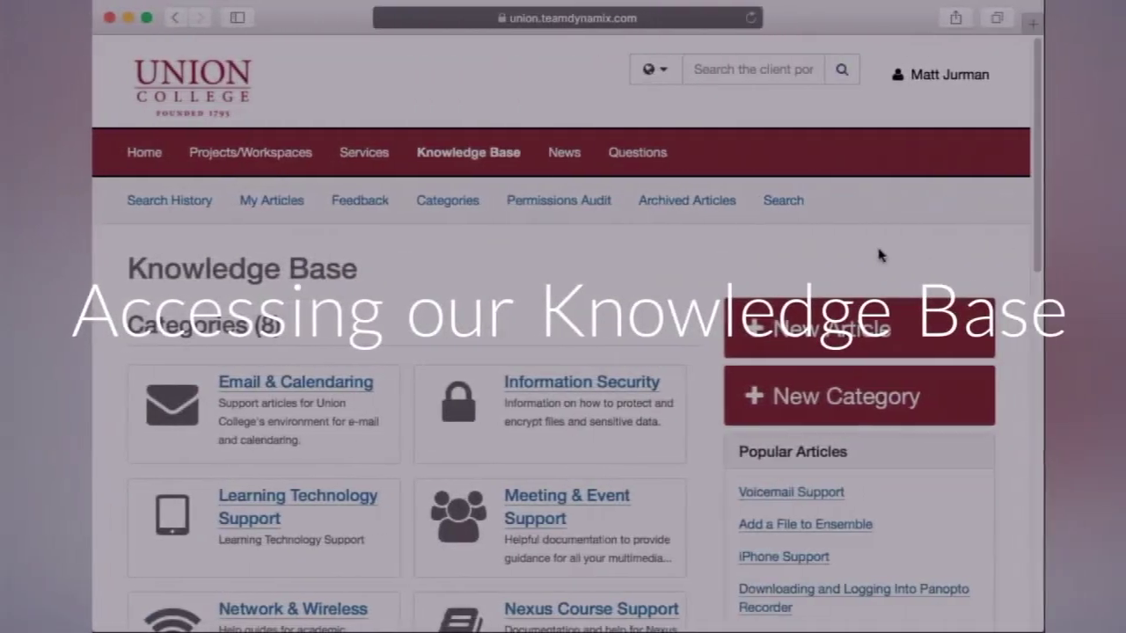
scroll(875, 253, "down", 2)
scroll(873, 254, "down", 4)
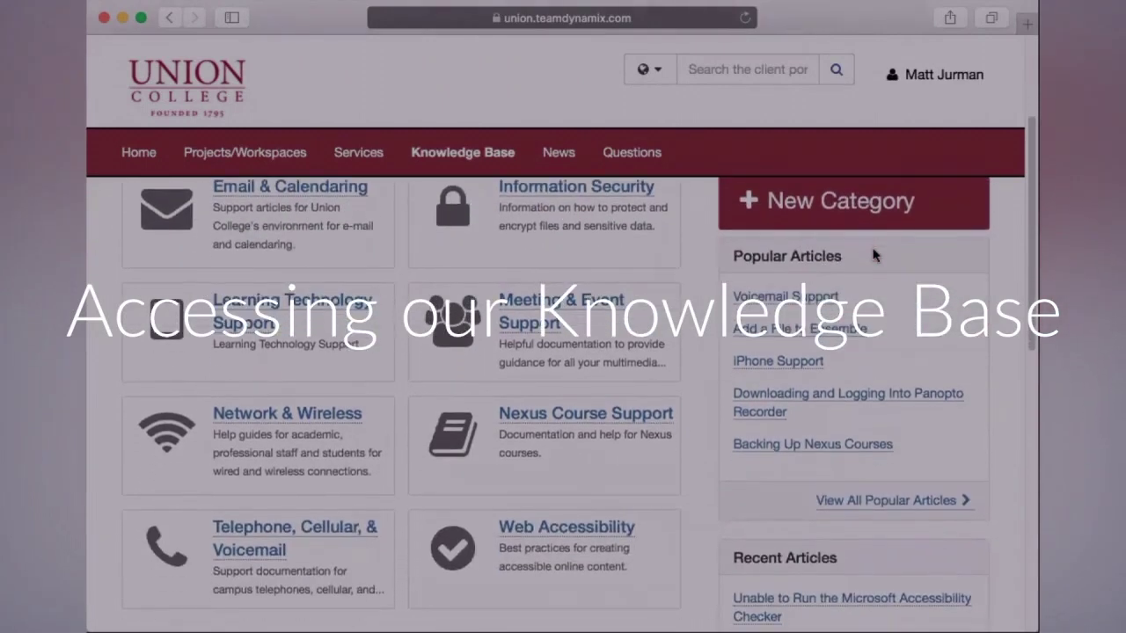
scroll(873, 254, "down", 3)
scroll(874, 254, "down", 2)
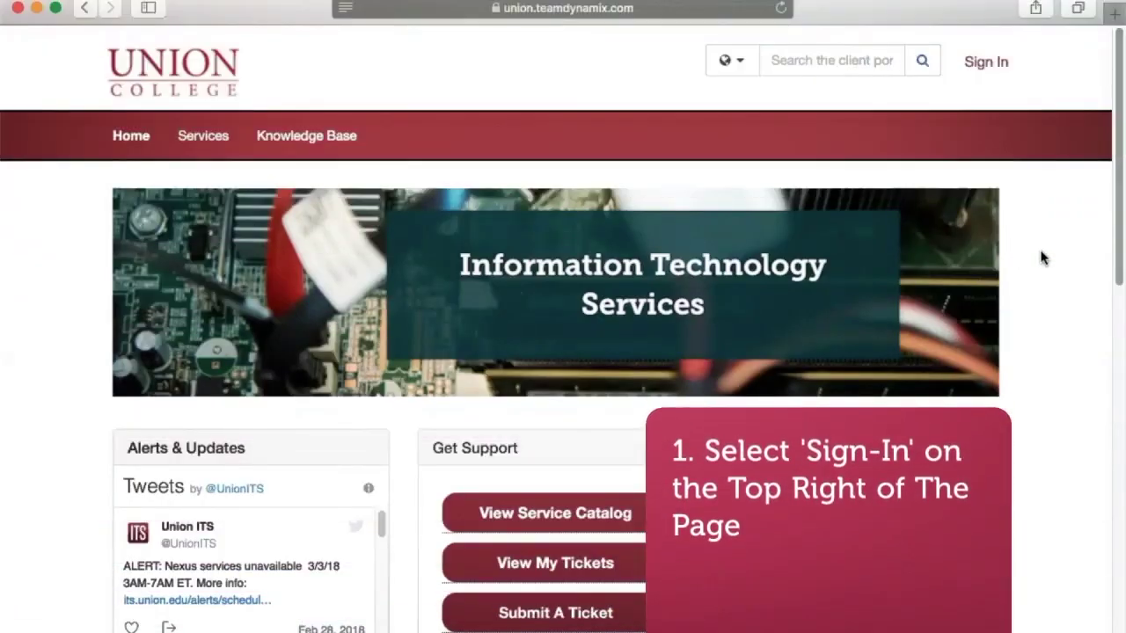
scroll(1042, 256, "down", 3)
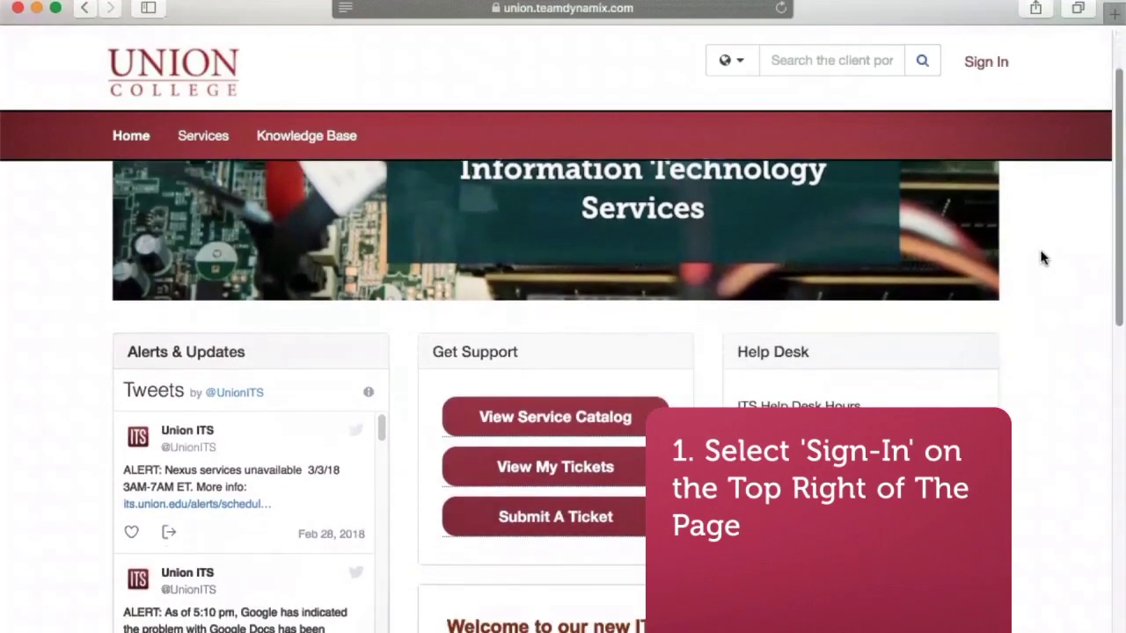
scroll(1042, 256, "down", 3)
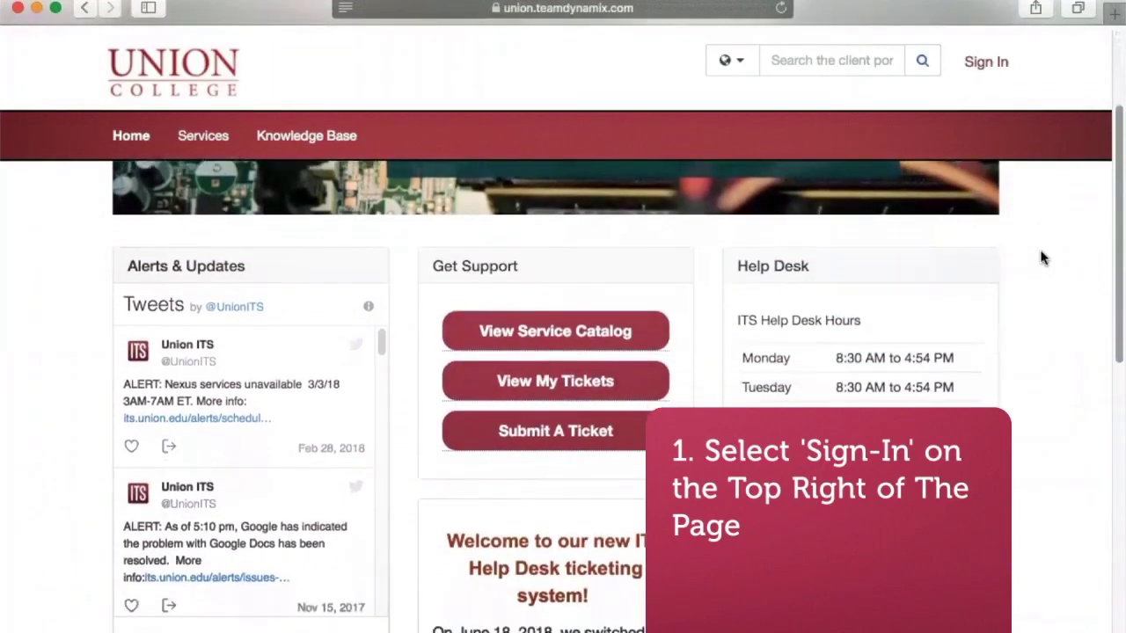
- Sign in through the college SSO page with your user ID and account password
left_click(986, 62)
left_click(646, 304)
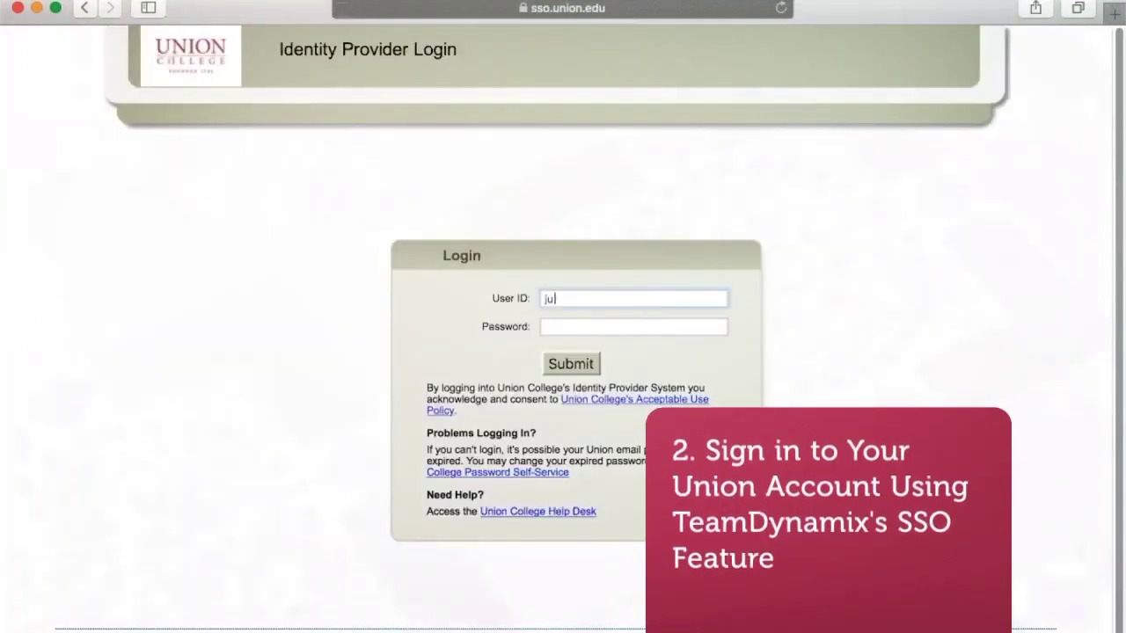
left_click(633, 327)
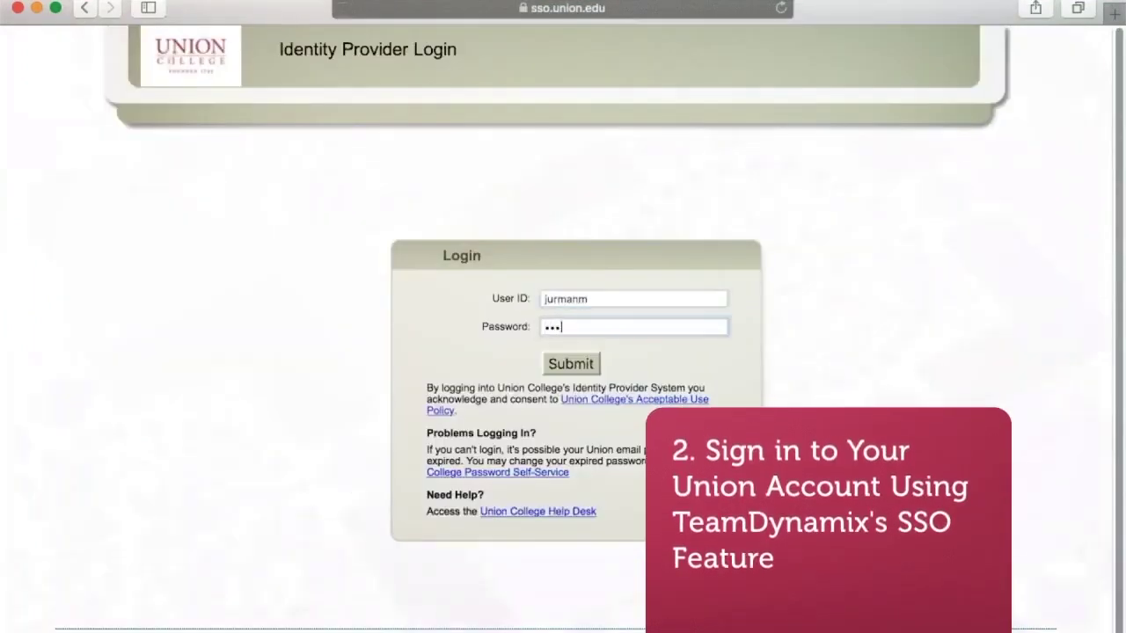
key("Return")
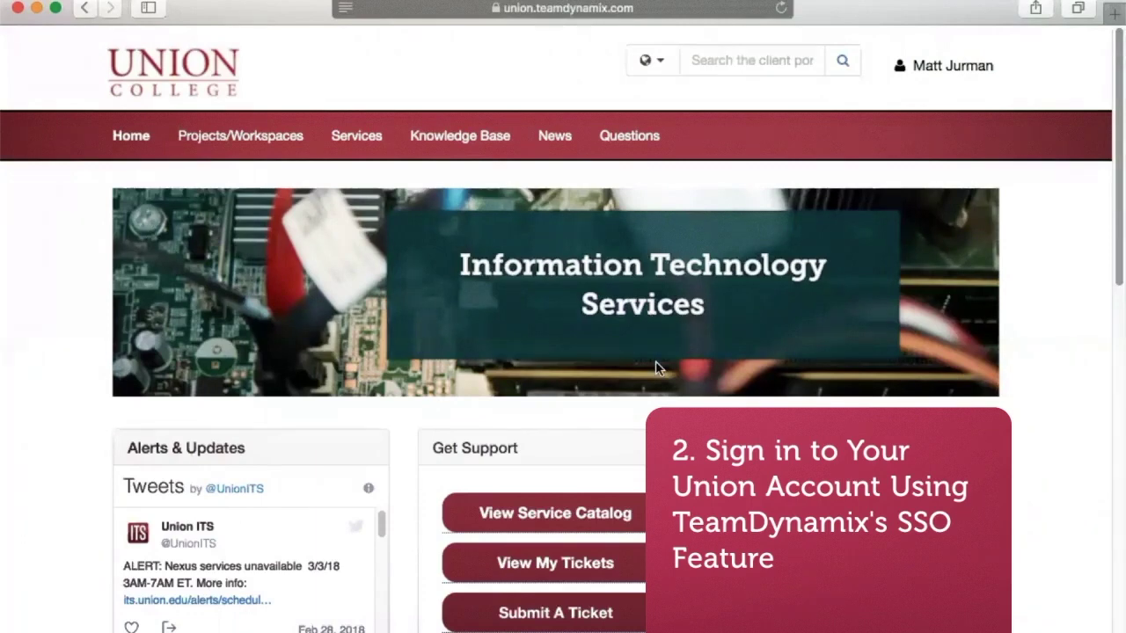
- Open the Service Catalog and go into the Network & Wireless category
scroll(656, 368, "down", 3)
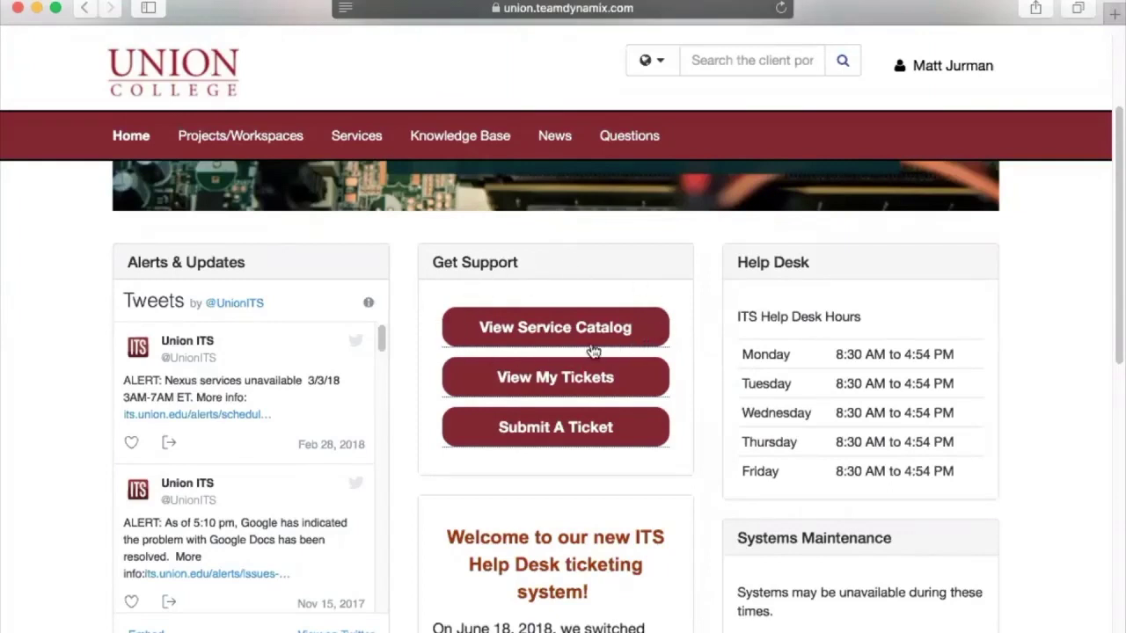
left_click(485, 326)
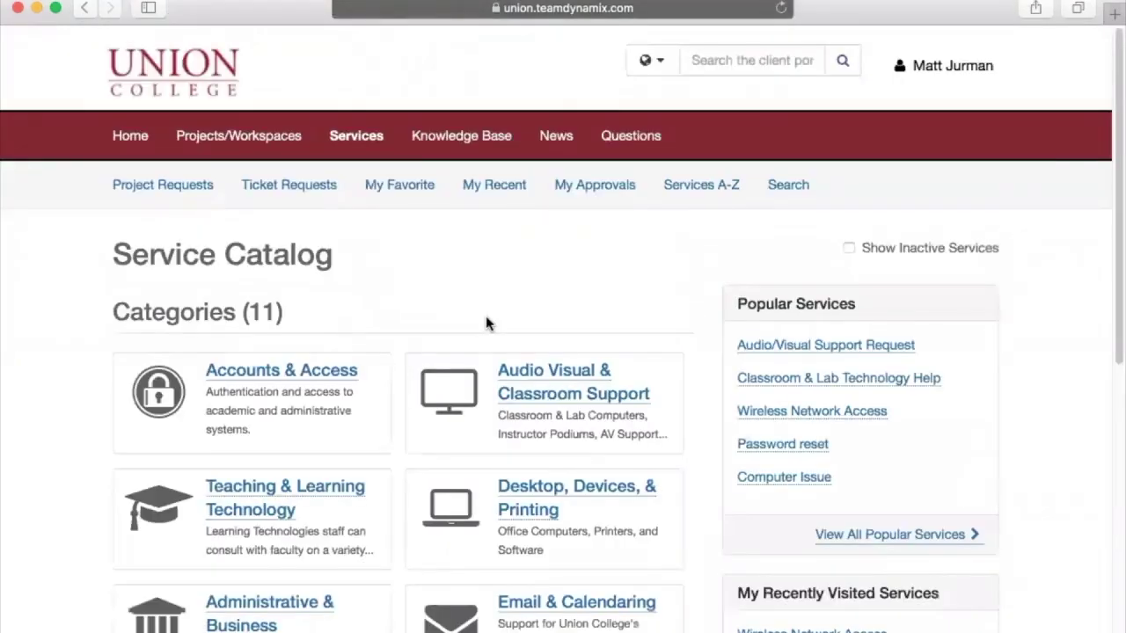
scroll(485, 318, "down", 5)
scroll(485, 318, "down", 4)
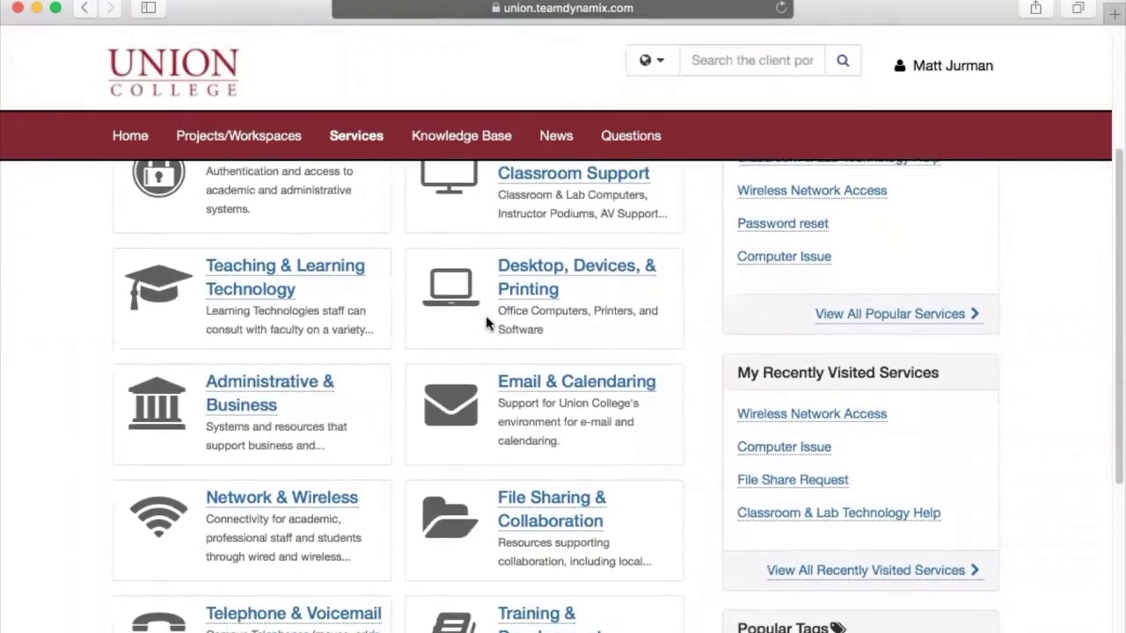
scroll(486, 316, "down", 2)
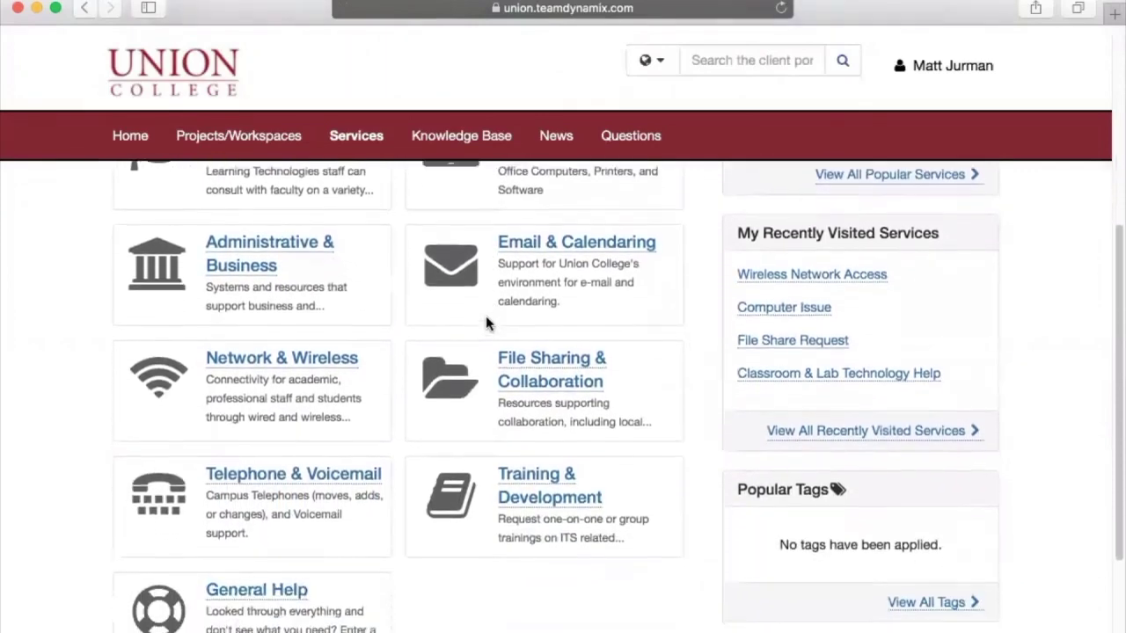
left_click(349, 341)
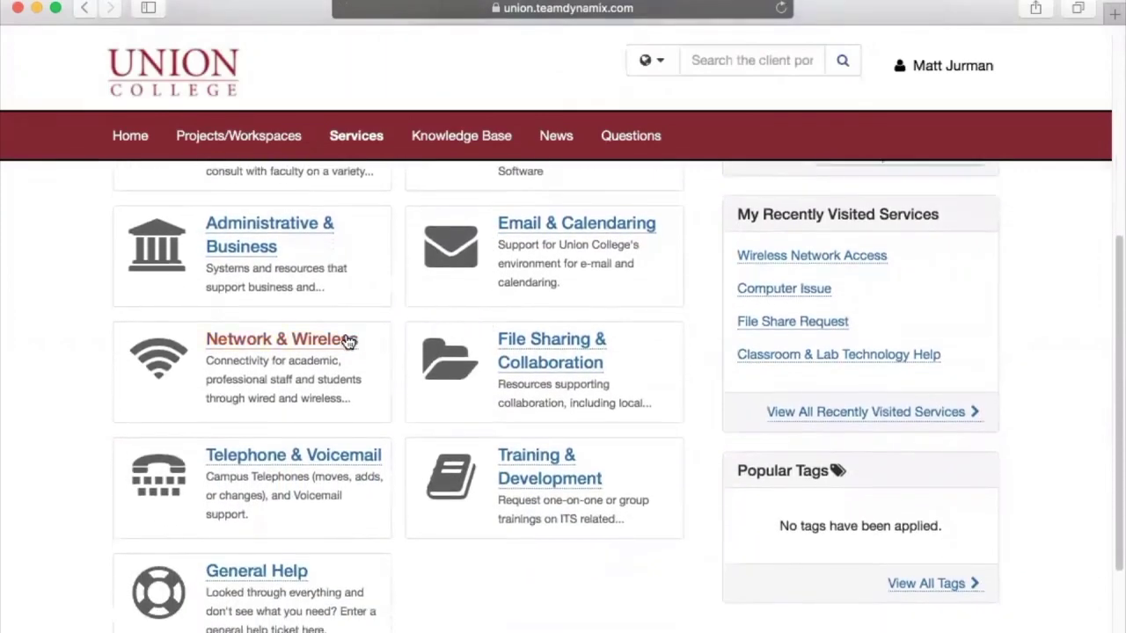
- Open the Wireless Network Access service from the Network & Wireless listing
scroll(355, 308, "down", 3)
scroll(355, 308, "down", 5)
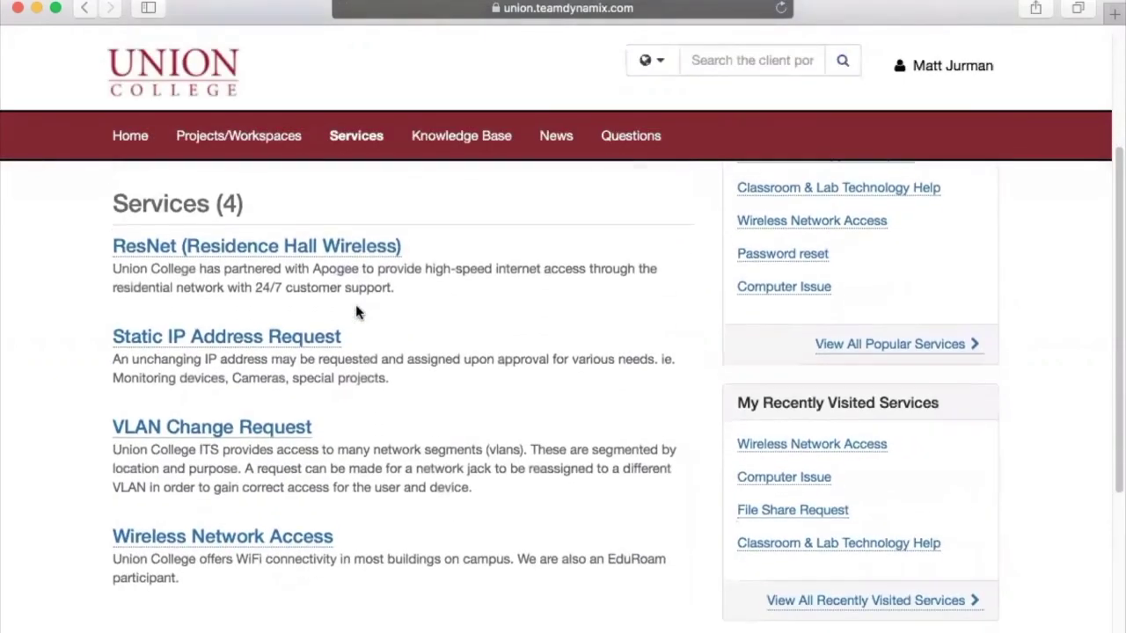
scroll(356, 312, "down", 1)
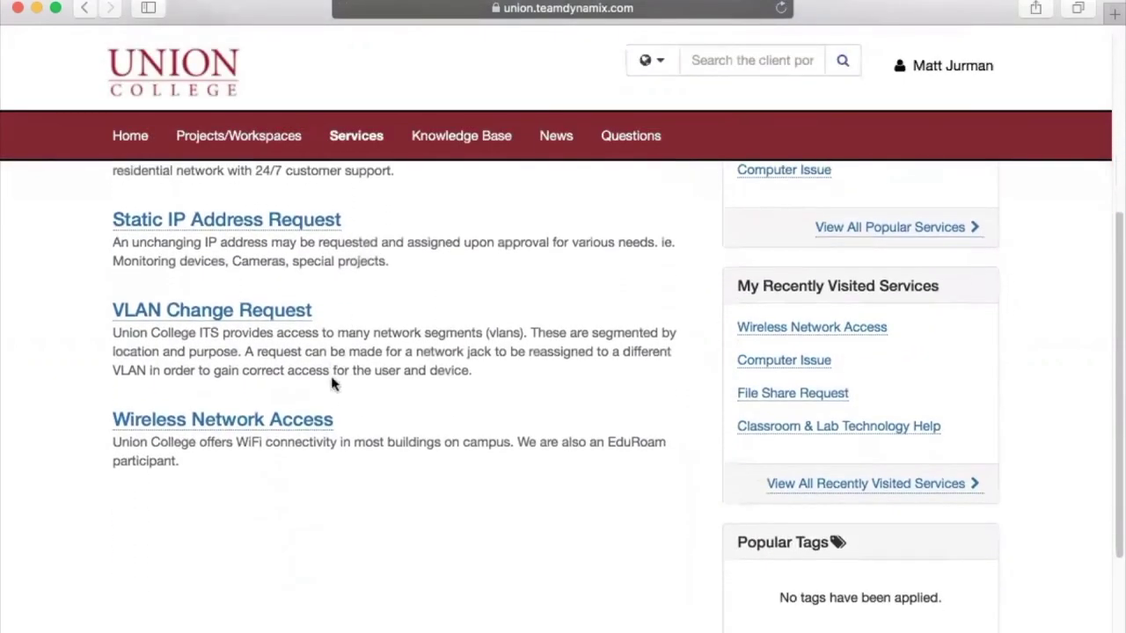
left_click(322, 422)
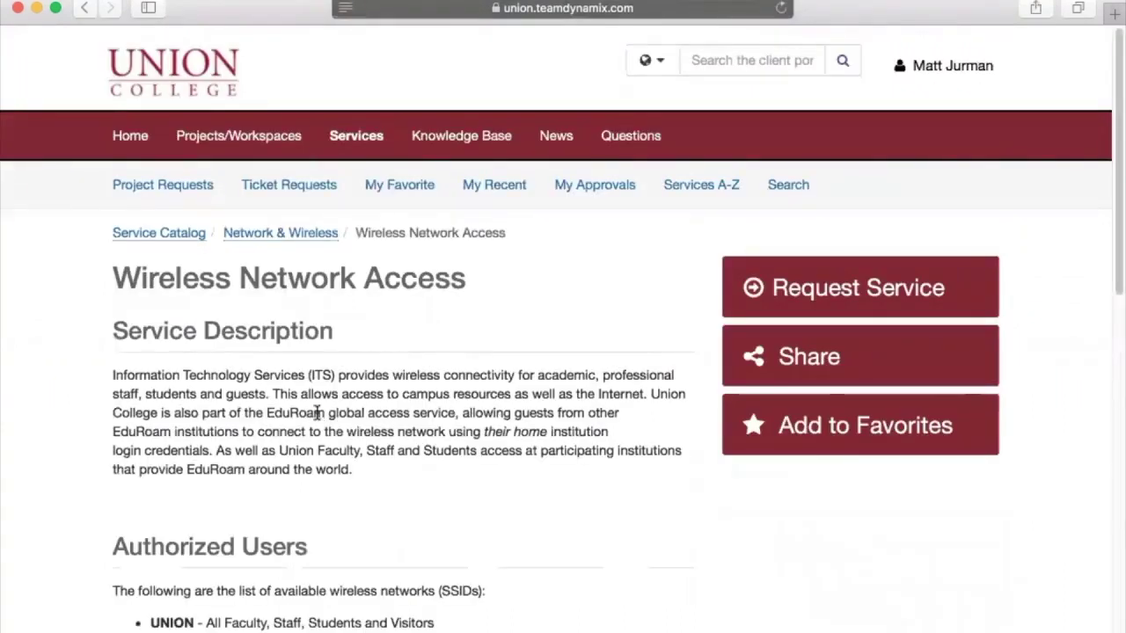
- Scroll through the service description, authorized users and requirements, then back to the top
scroll(317, 414, "down", 3)
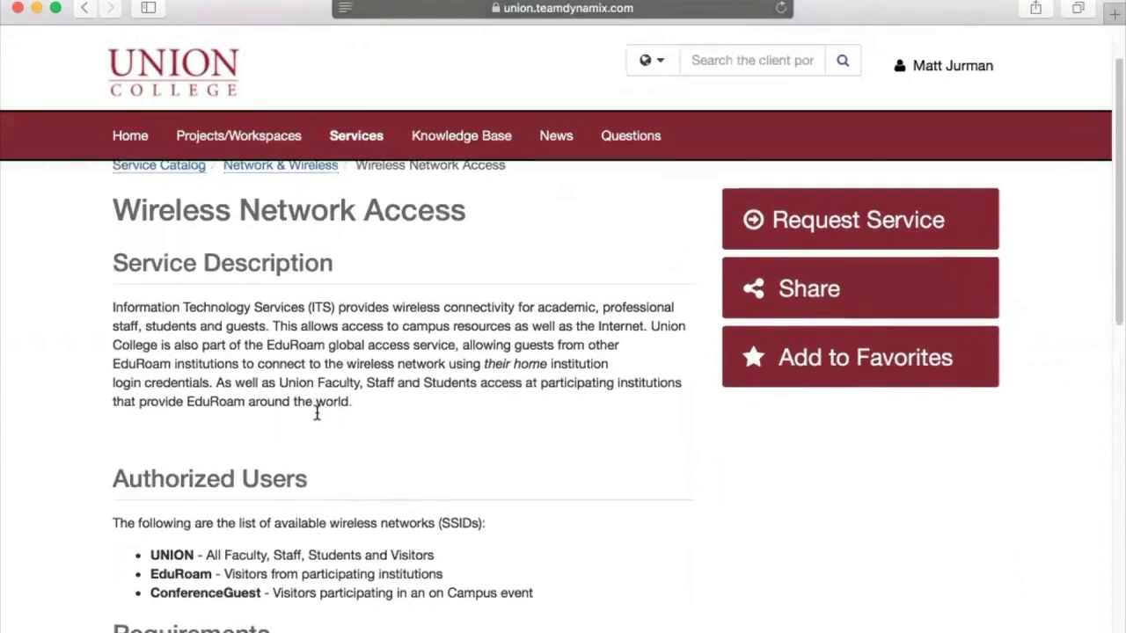
scroll(316, 414, "down", 3)
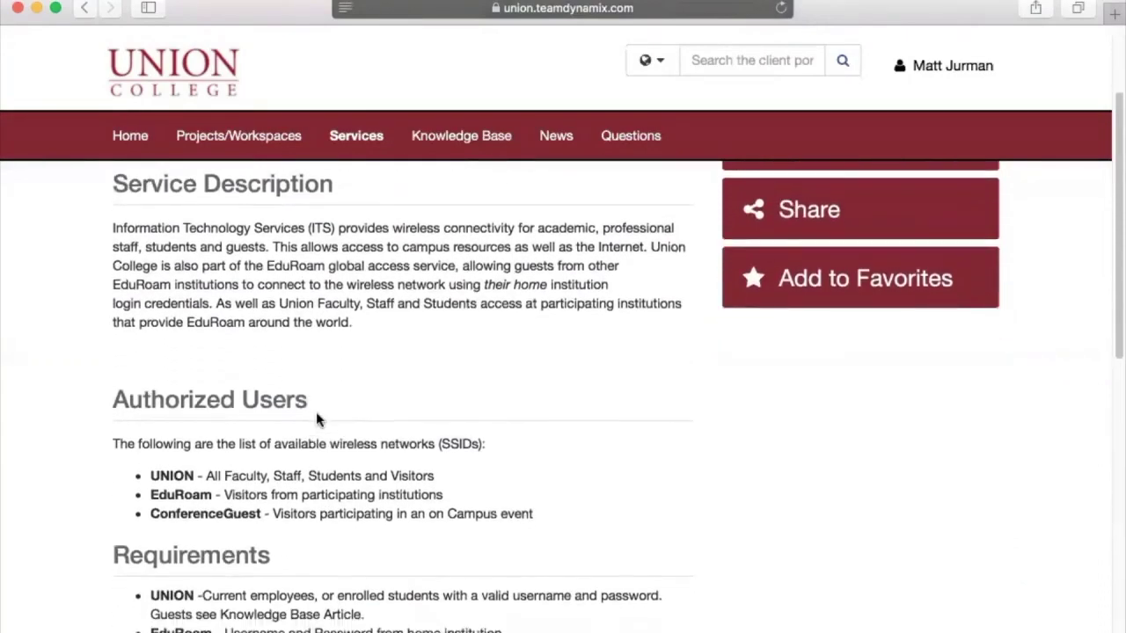
scroll(316, 412, "down", 2)
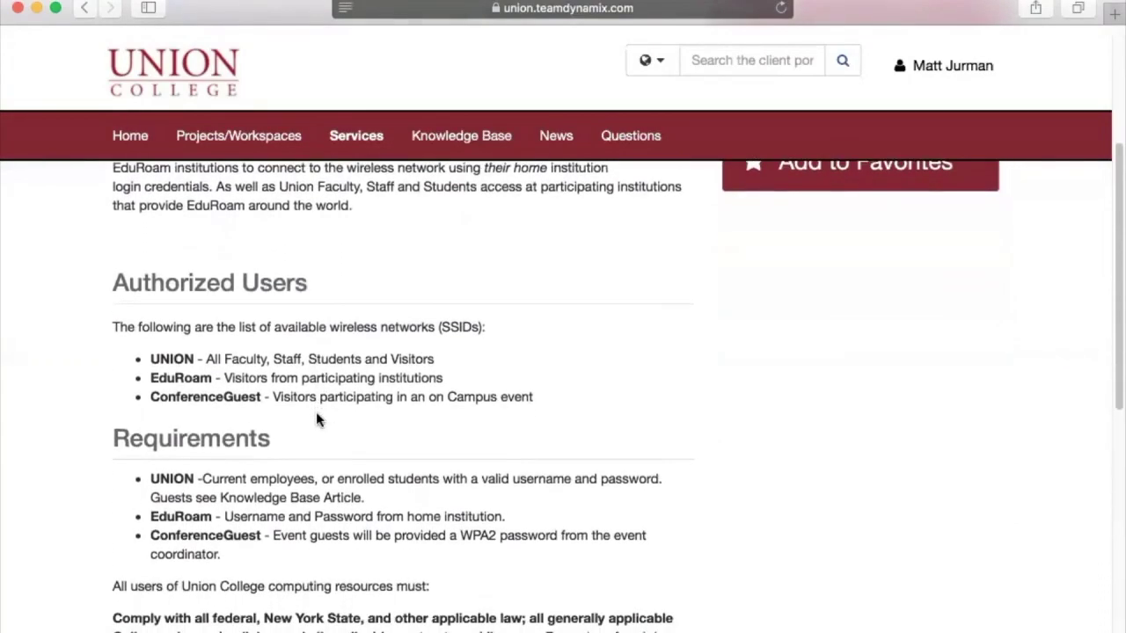
scroll(639, 467, "up", 8)
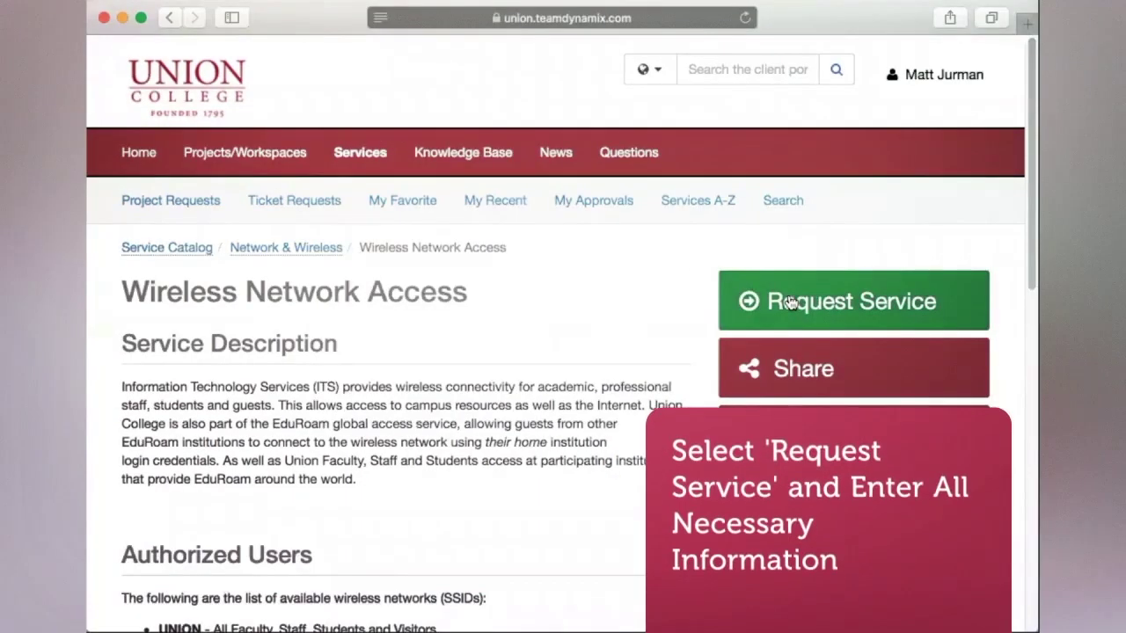
- Start a Wireless Network Access request with the summary 'Wifi Access'
left_click(796, 290)
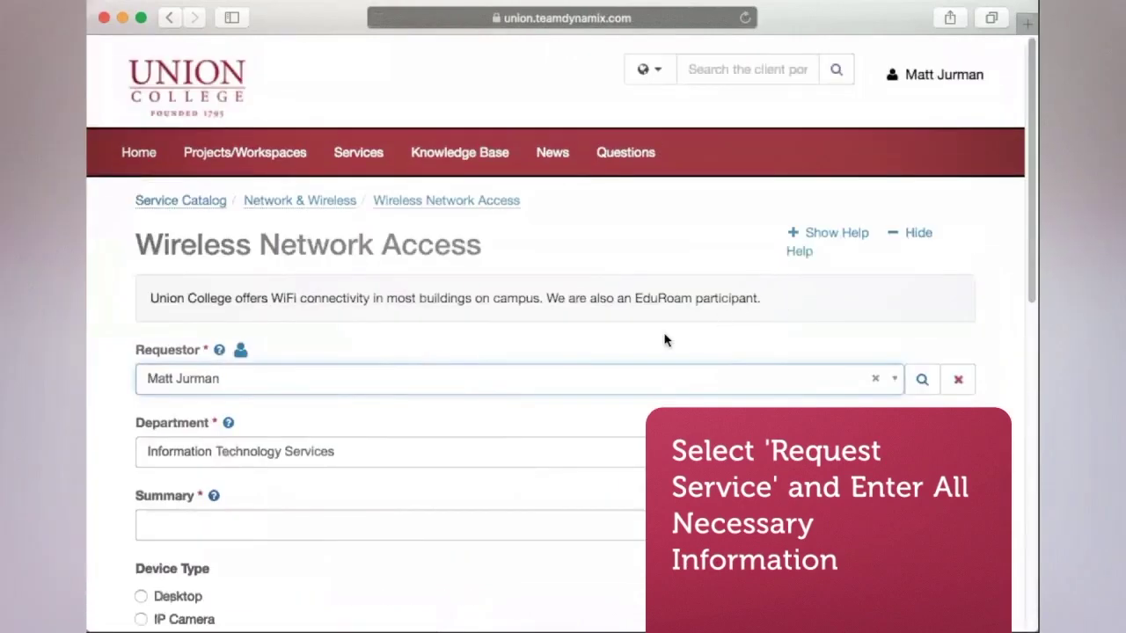
scroll(665, 340, "down", 4)
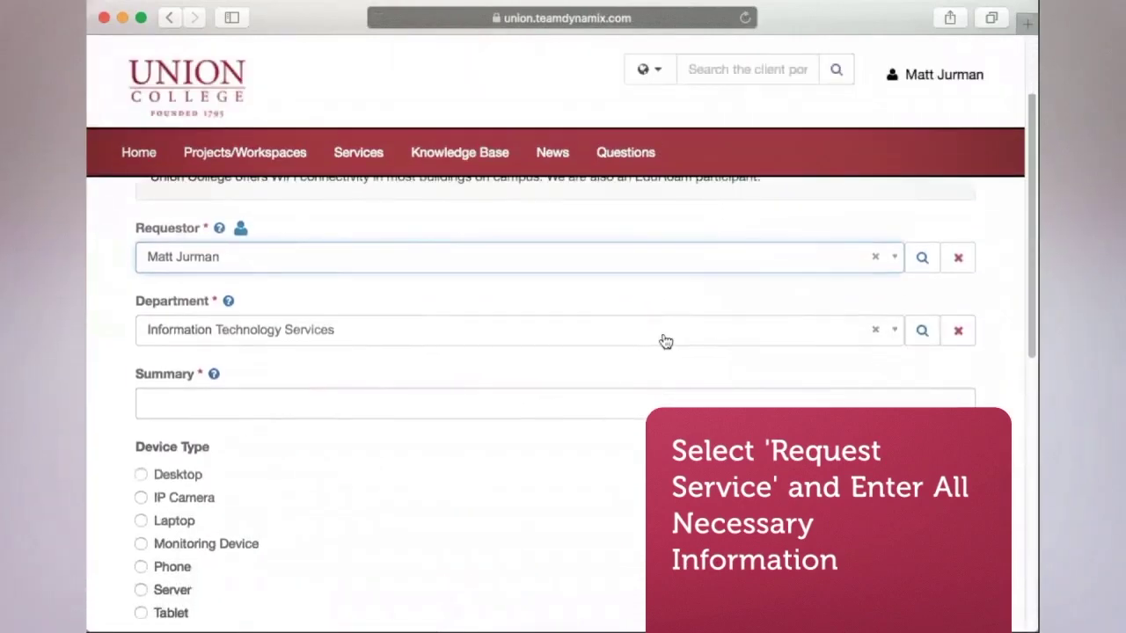
scroll(665, 340, "down", 2)
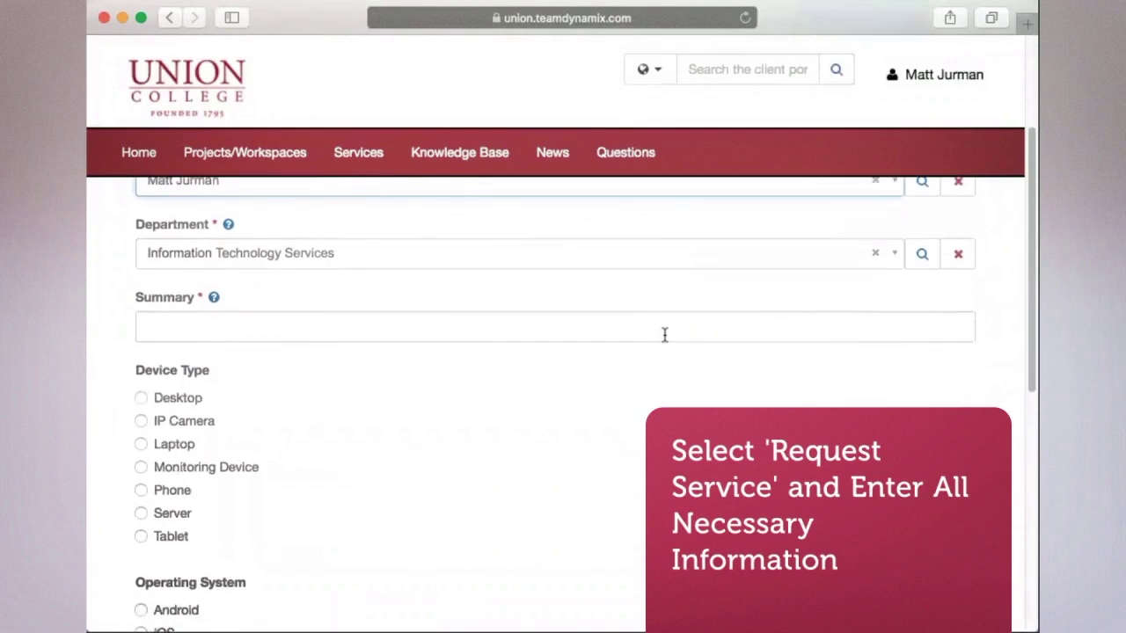
scroll(665, 337, "down", 3)
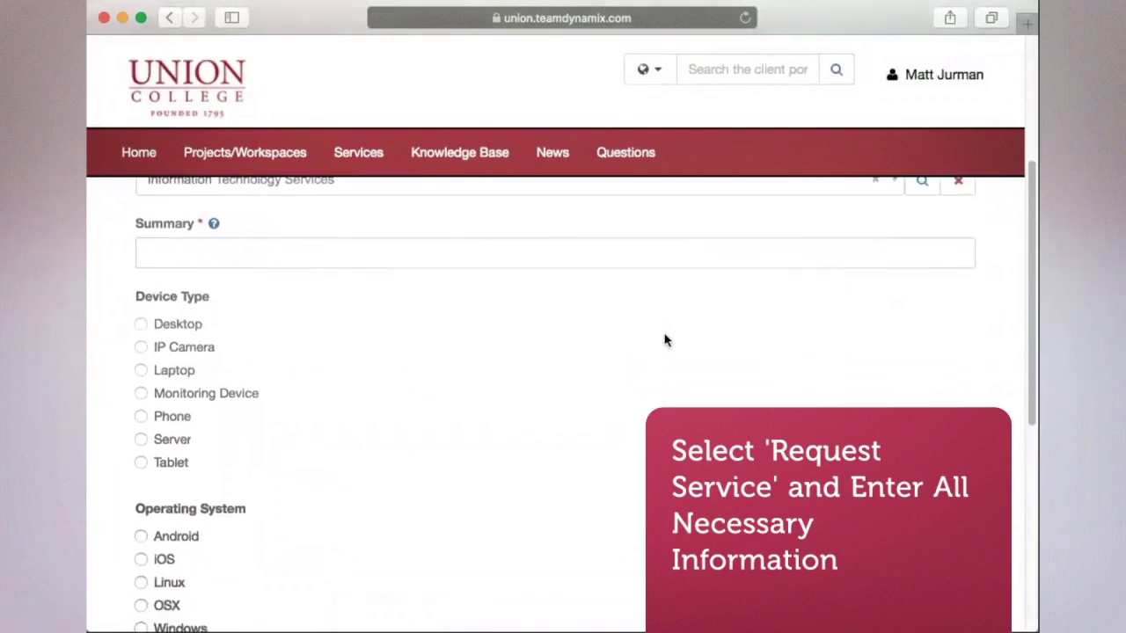
left_click(608, 255)
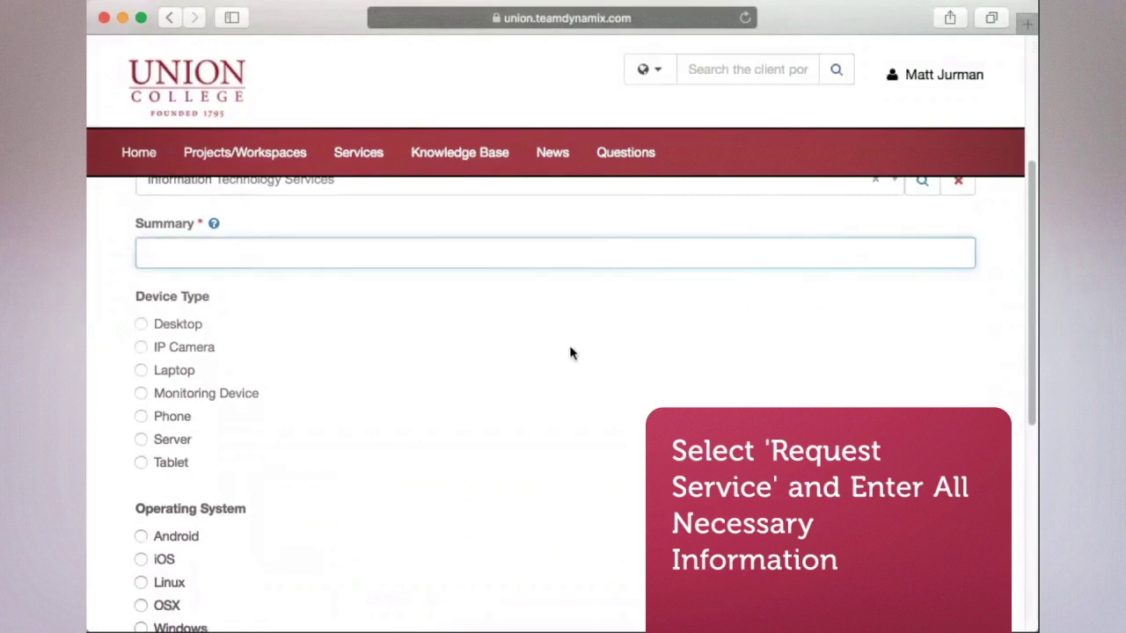
type("Wifi Access Erro")
- Set the device type to Laptop and the operating system to OSX
scroll(602, 461, "down", 3)
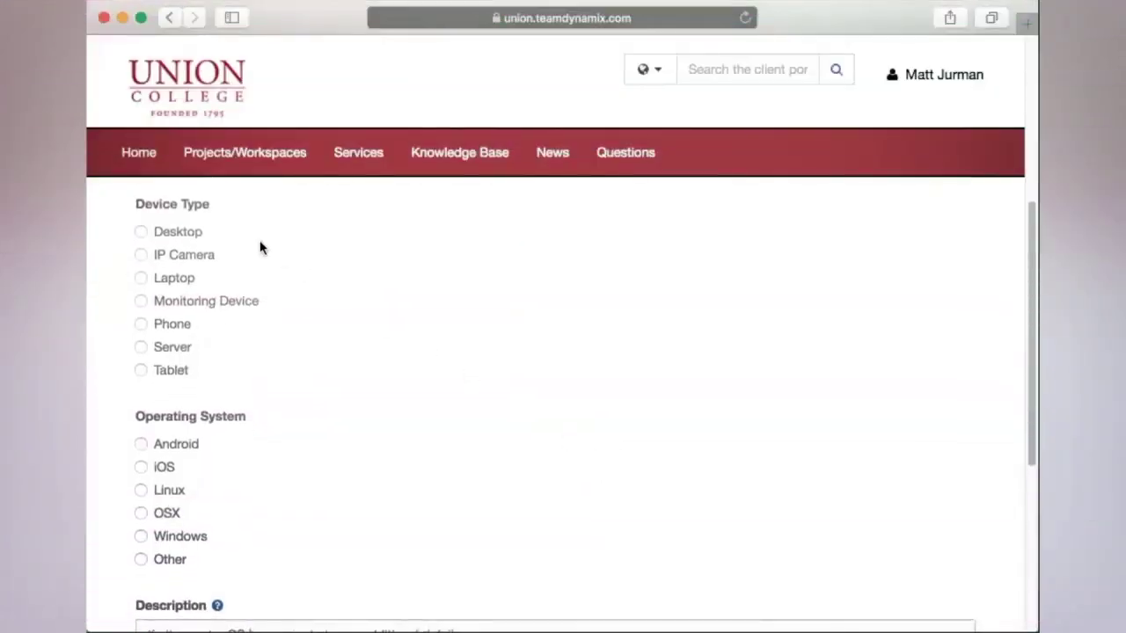
left_click(141, 278)
scroll(294, 434, "down", 3)
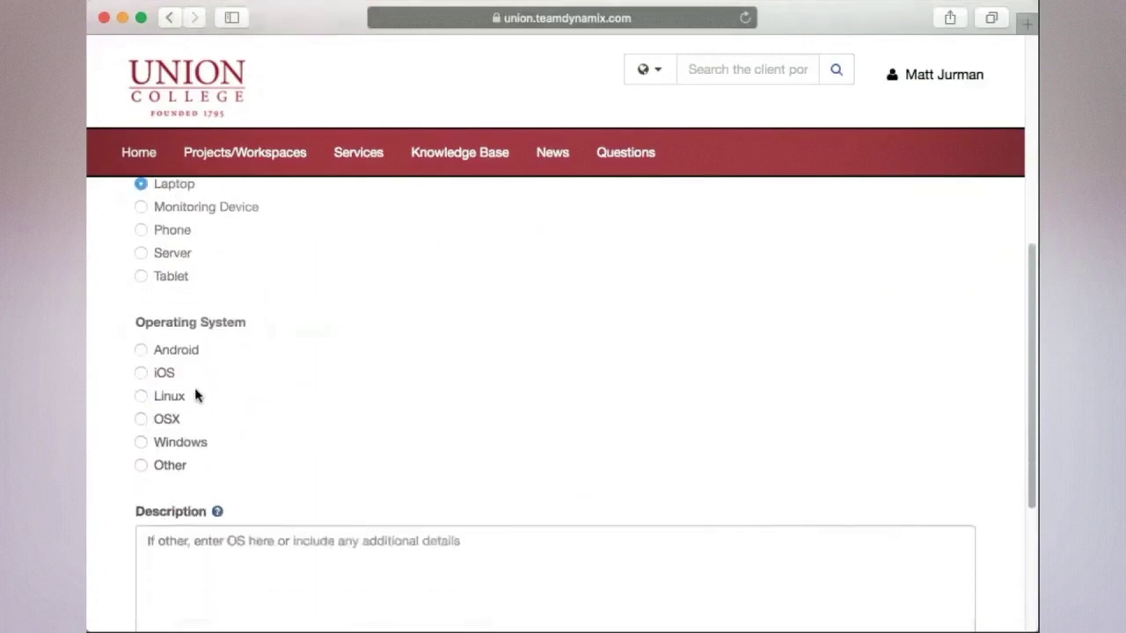
left_click(141, 419)
scroll(336, 432, "down", 3)
- Describe the problem as 'Mac laptop not accessing Union's wifi in clas' and submit the request
left_click(336, 454)
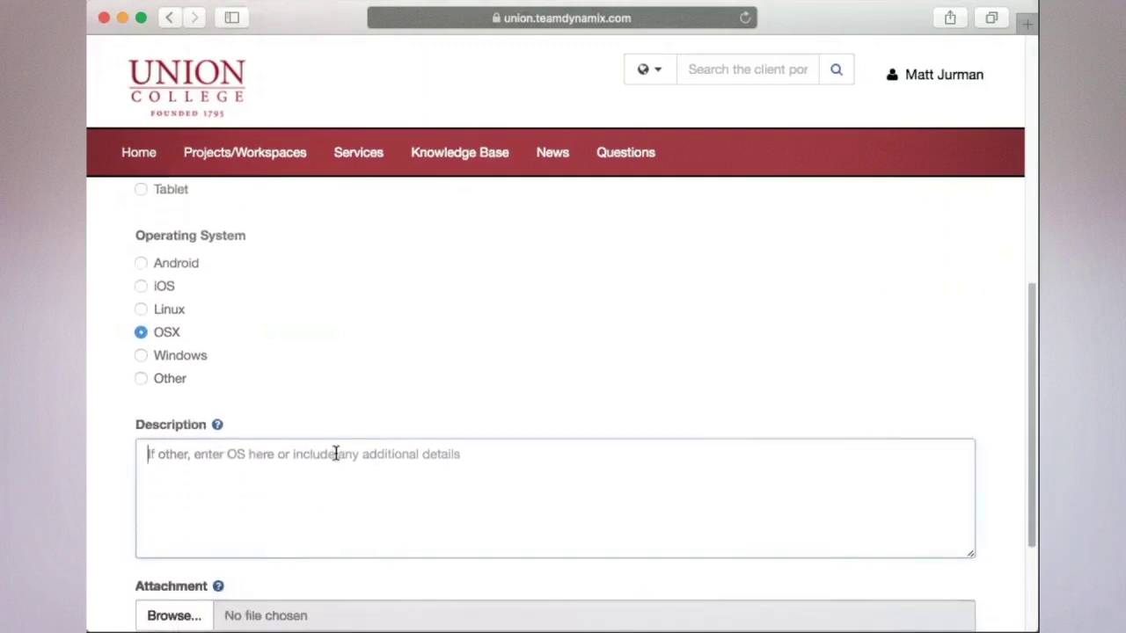
type("Mac laptop not")
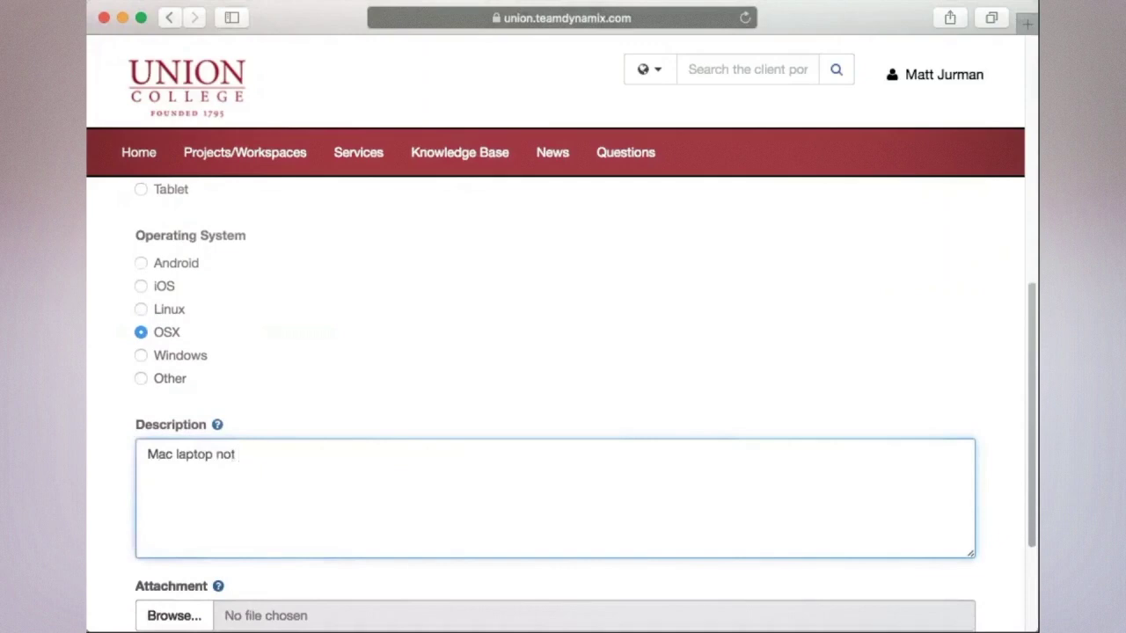
type(" accessing Union's w")
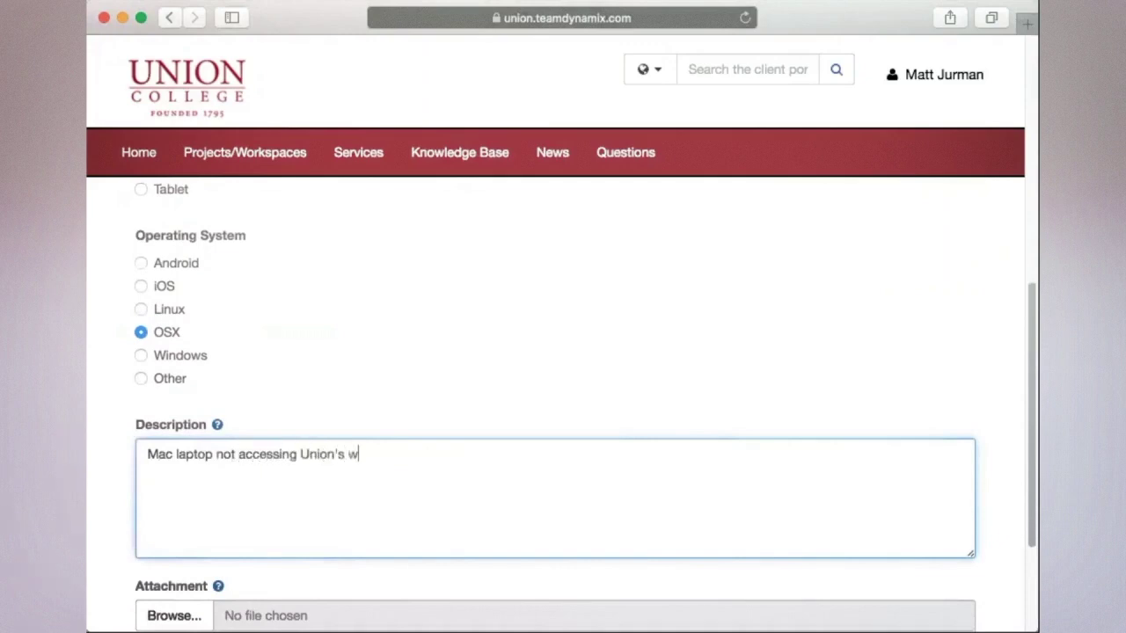
type("ifi in clas")
scroll(496, 280, "down", 3)
left_click(199, 544)
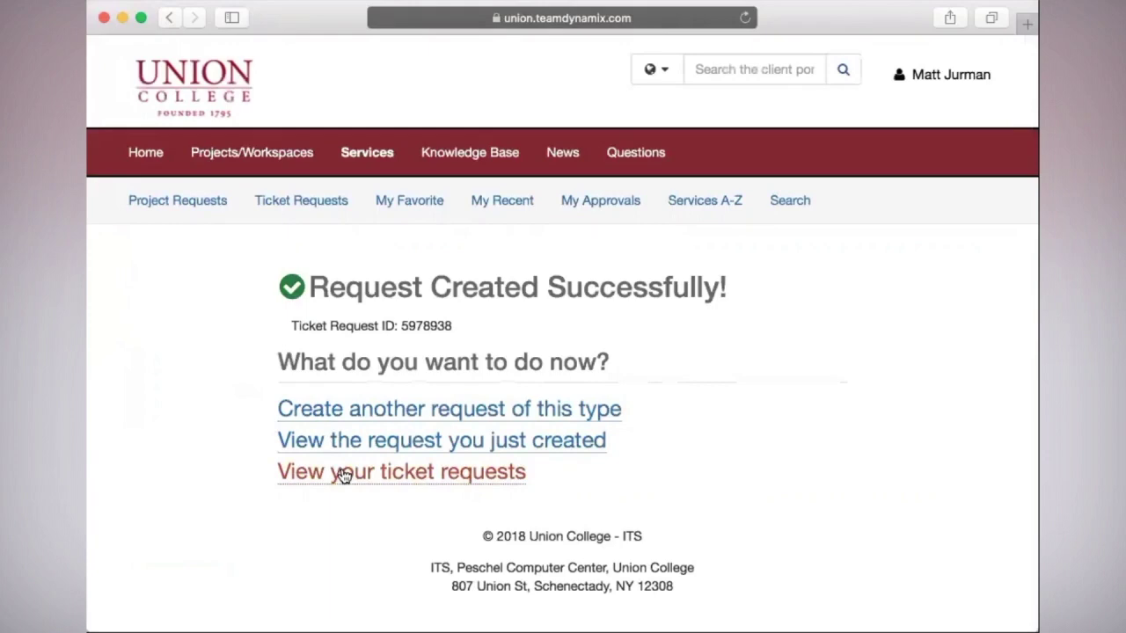
- Open the Wifi Access Error ticket from your ticket requests list to see its New status
left_click(343, 473)
scroll(343, 476, "down", 1)
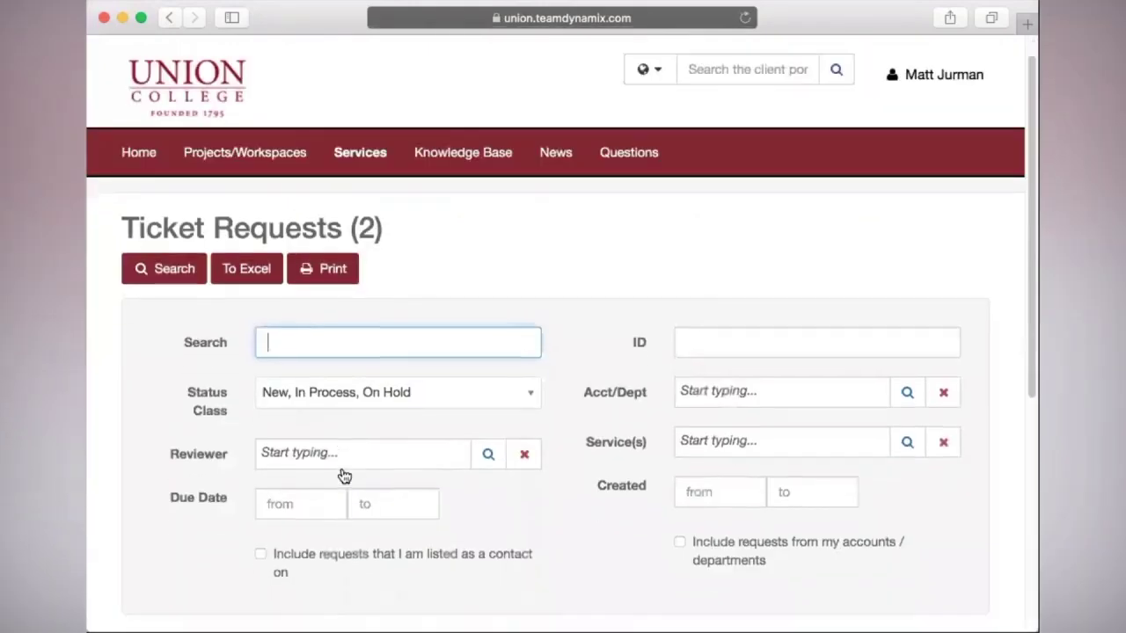
scroll(343, 475, "down", 5)
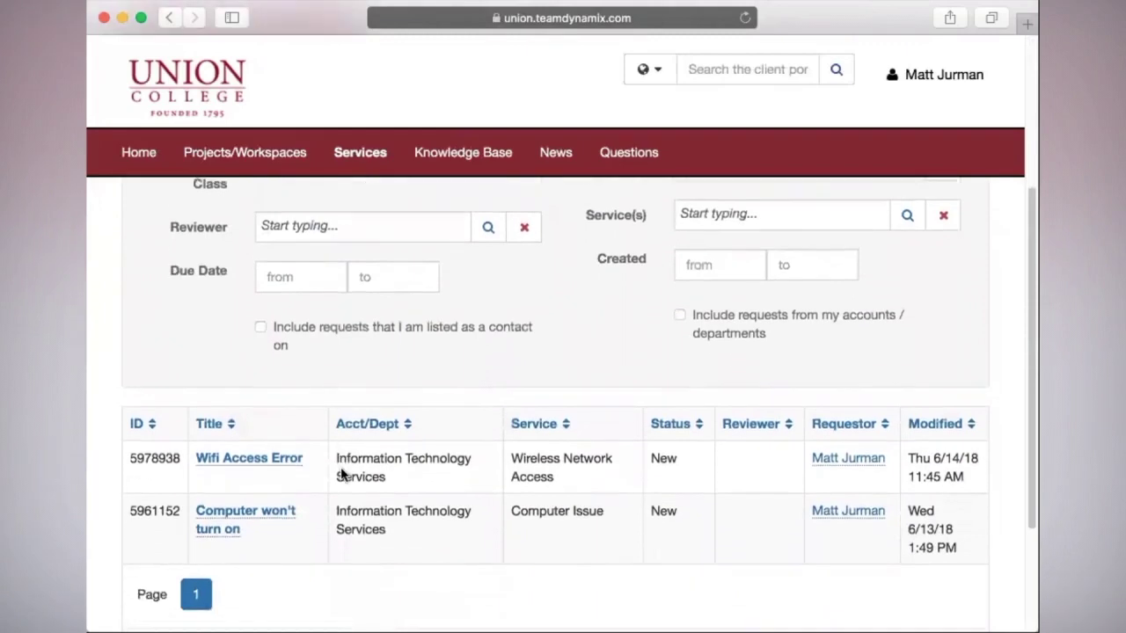
scroll(343, 475, "down", 1)
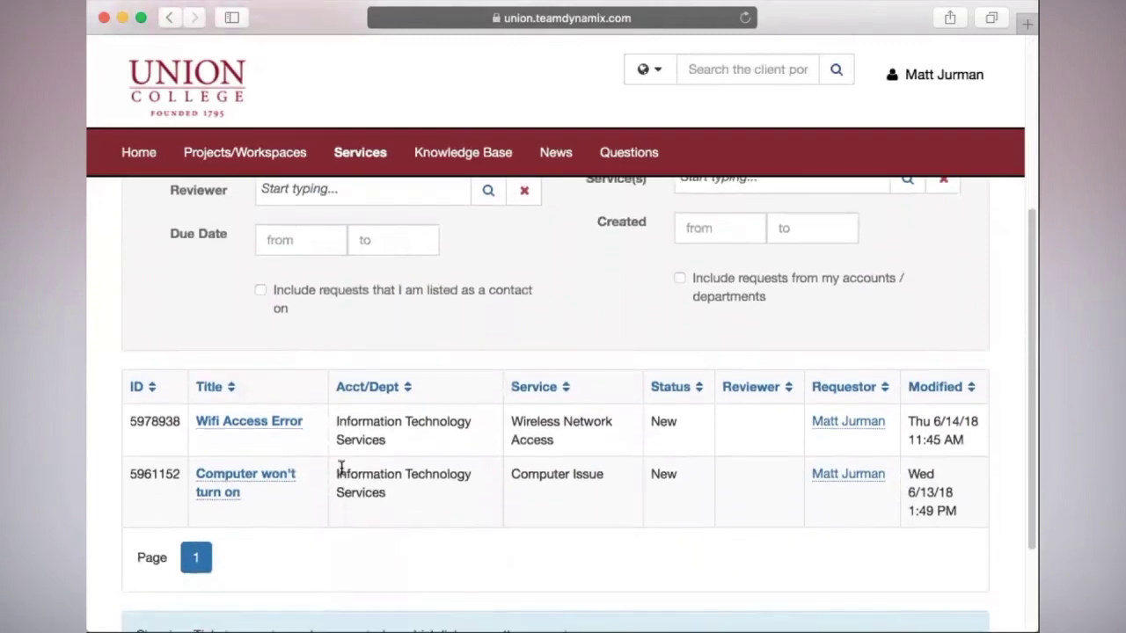
left_click(290, 427)
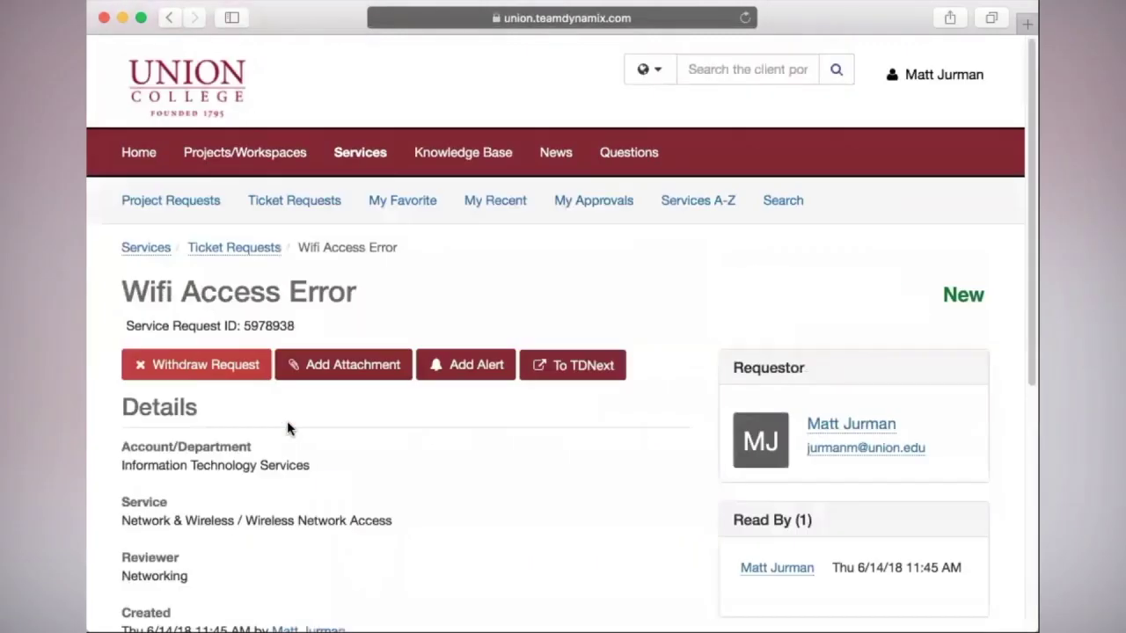
scroll(288, 424, "down", 2)
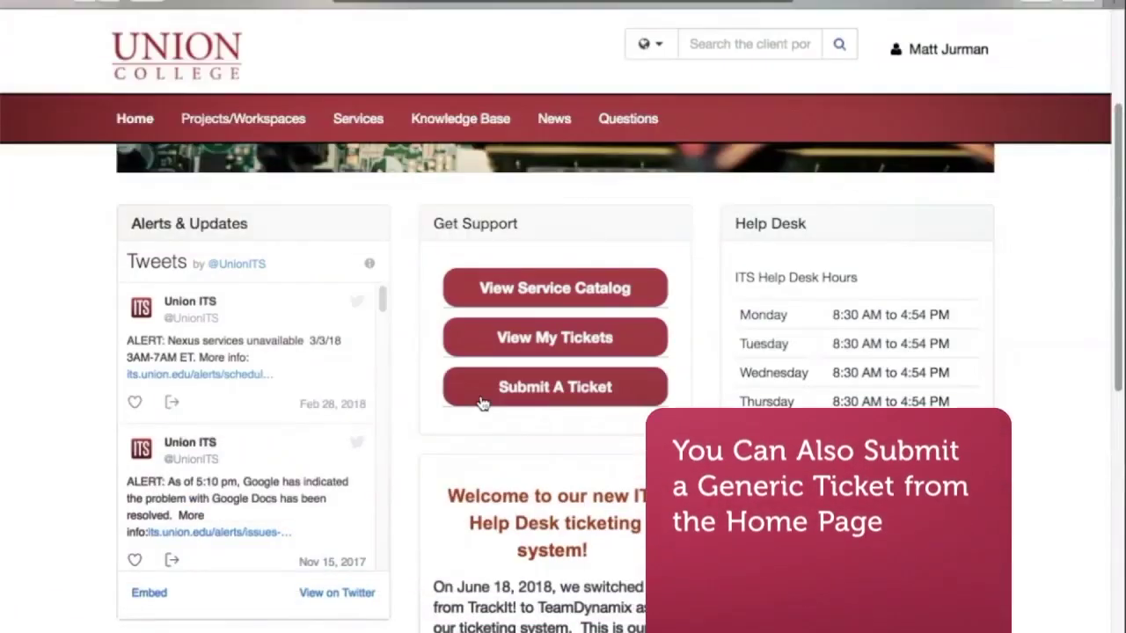
- Start a General Service Request with summary 'A general request for srvc' and description 'I am locate'
left_click(483, 396)
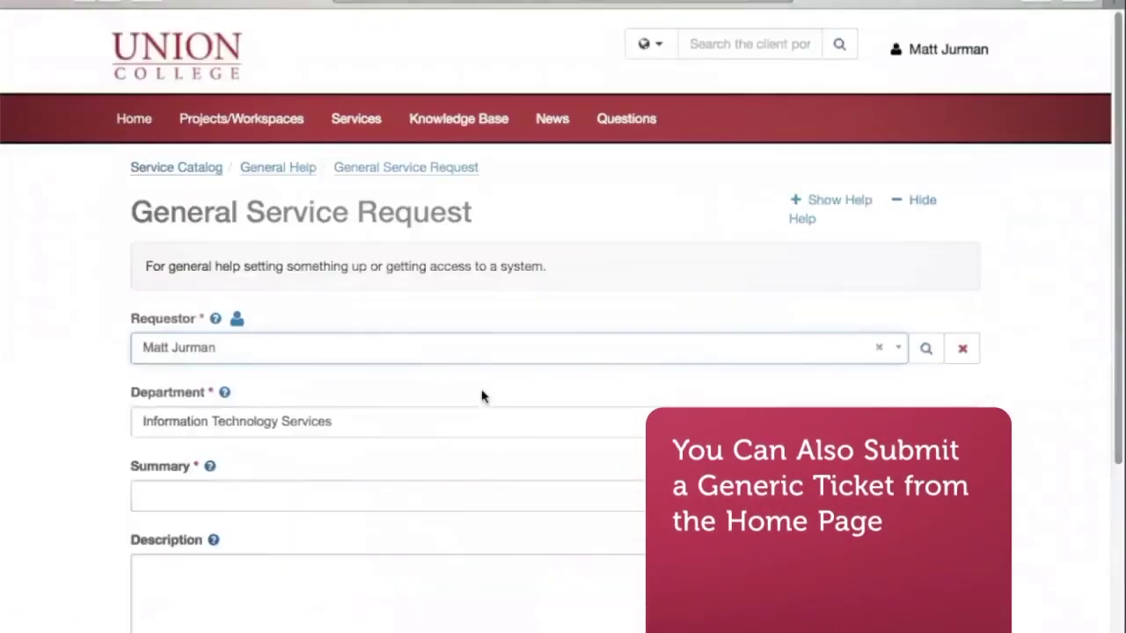
scroll(482, 396, "down", 3)
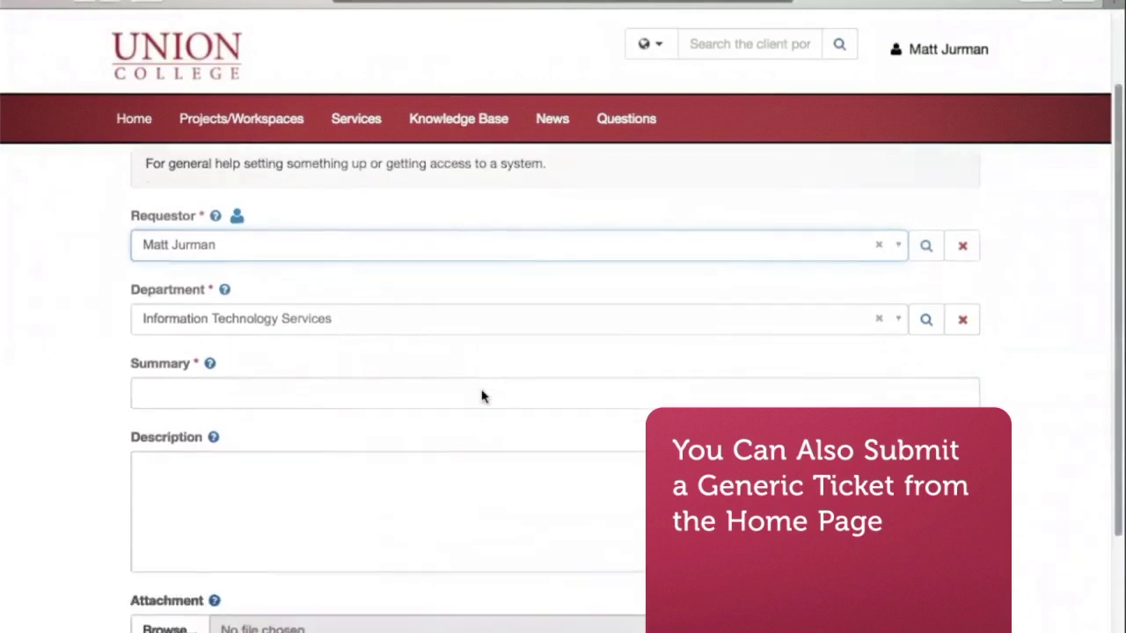
scroll(482, 396, "down", 2)
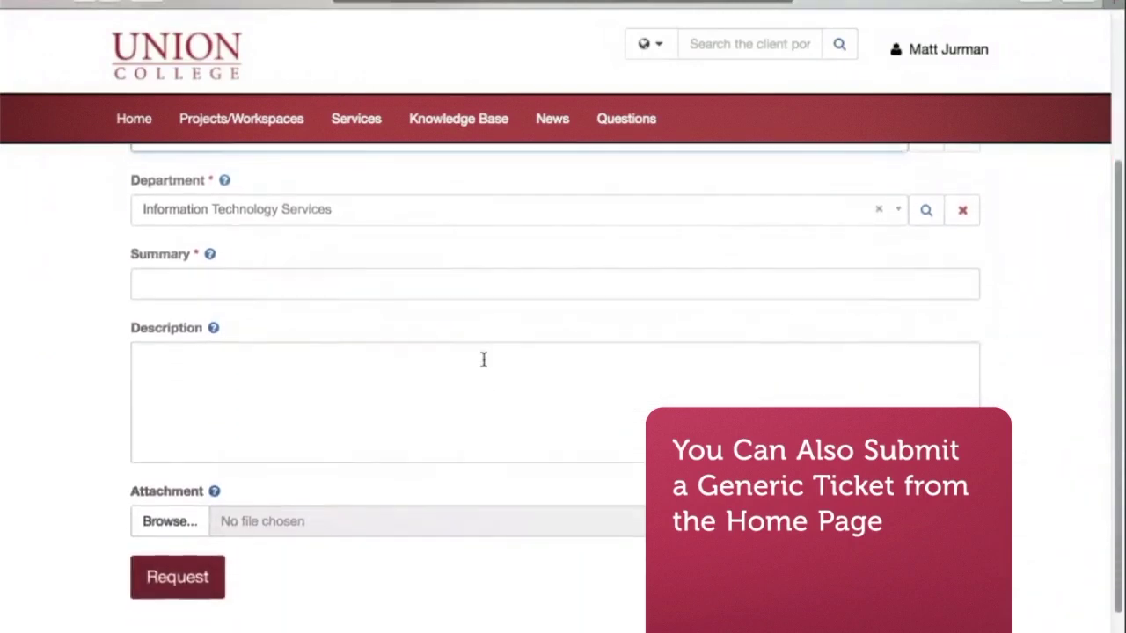
left_click(485, 295)
type("A")
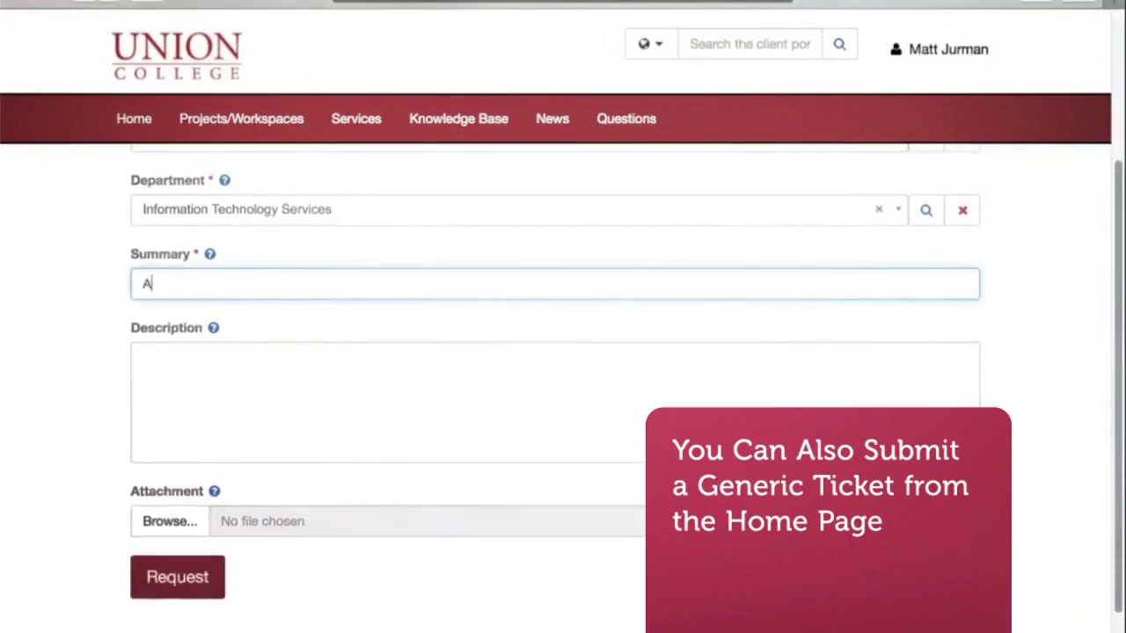
type(" general request for s")
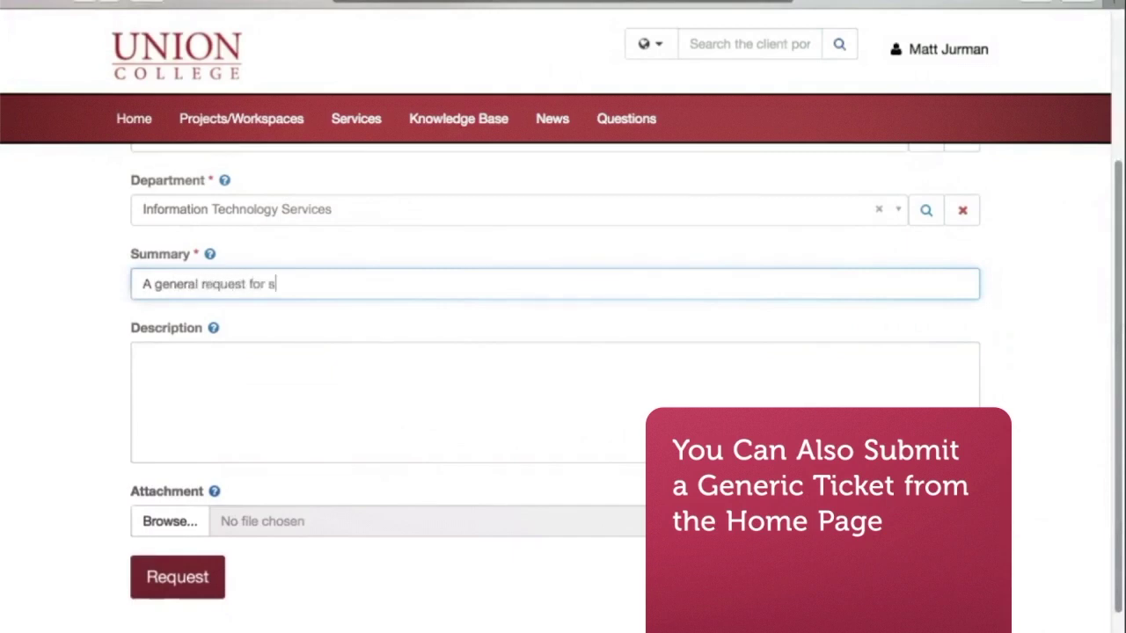
type("rvce")
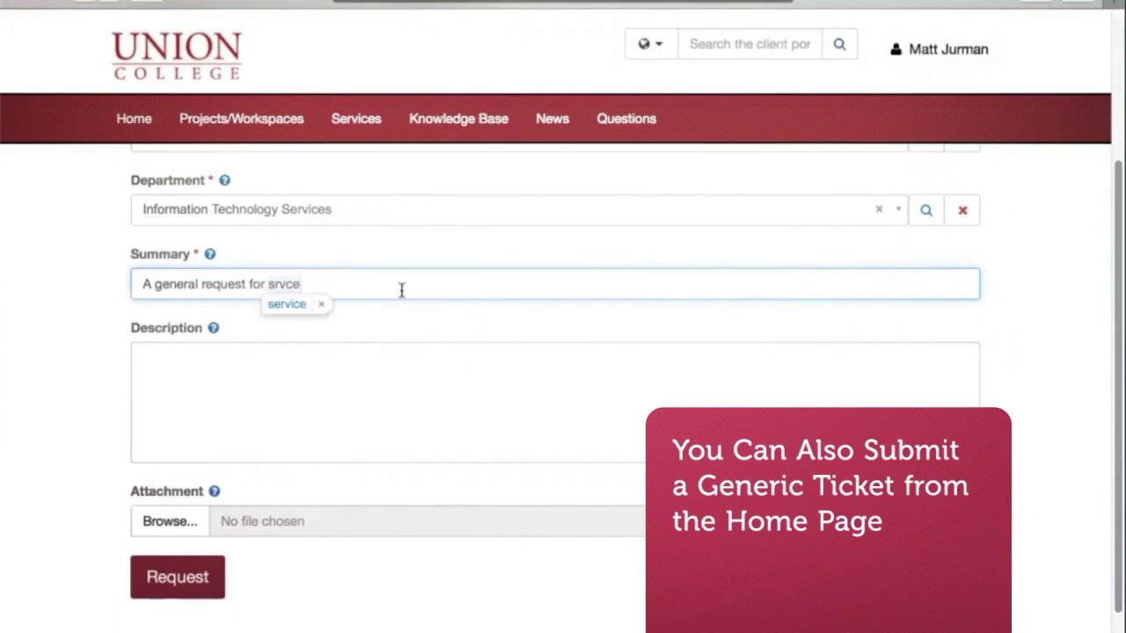
left_click(388, 367)
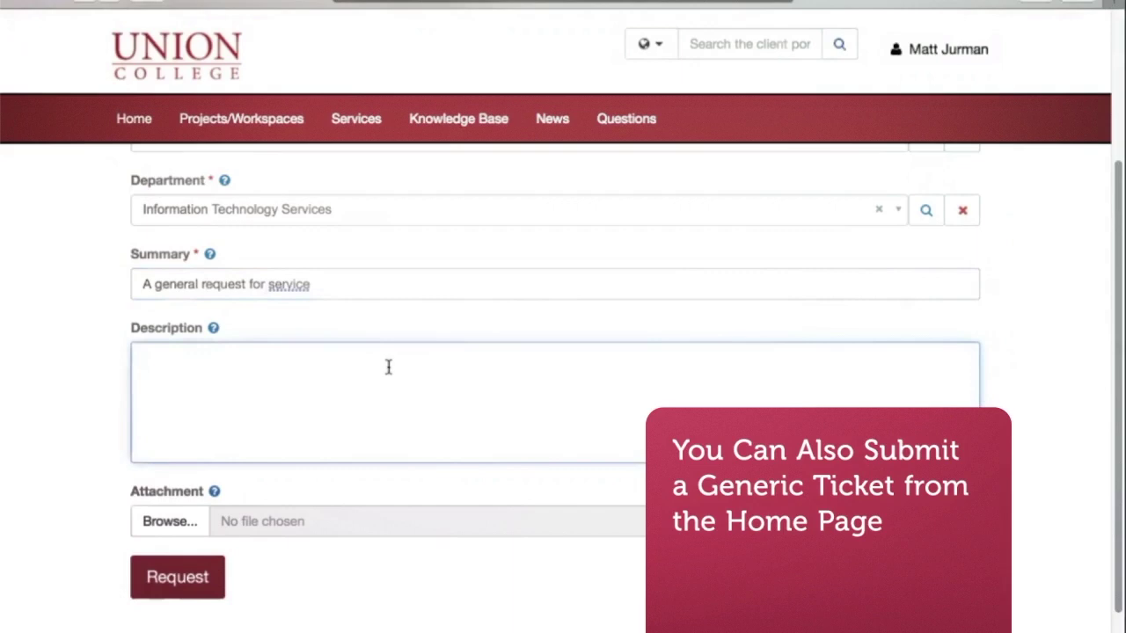
type("I am locate")
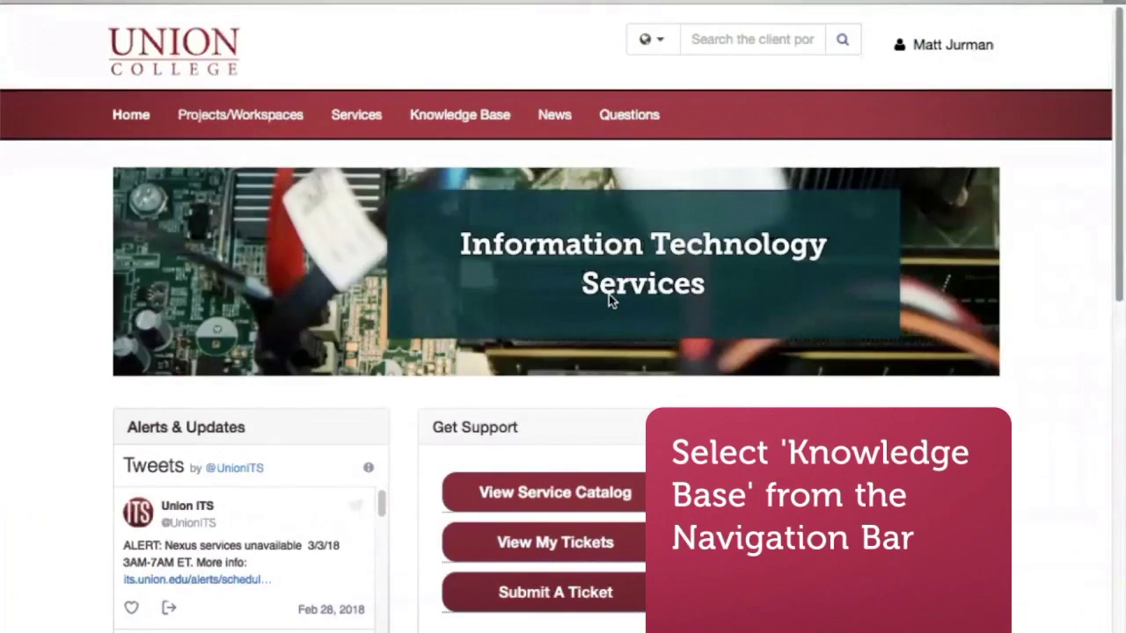
- Browse Knowledge Base > Network & Wireless > Wireless and read 'Registering as a GUEST on a Mac'
left_click(482, 125)
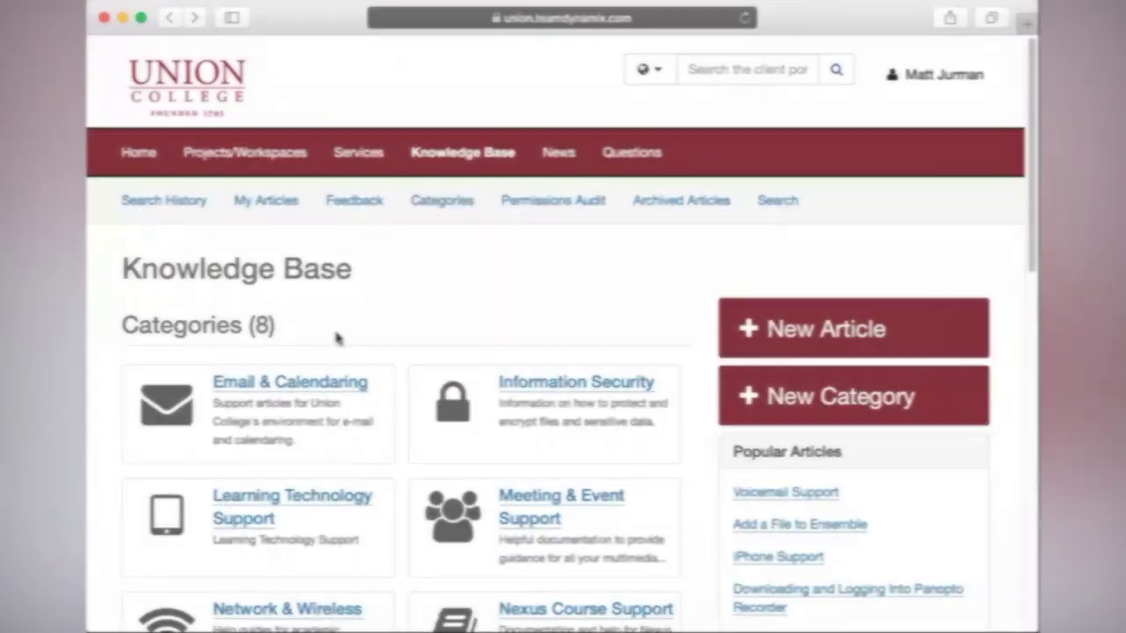
scroll(338, 336, "down", 4)
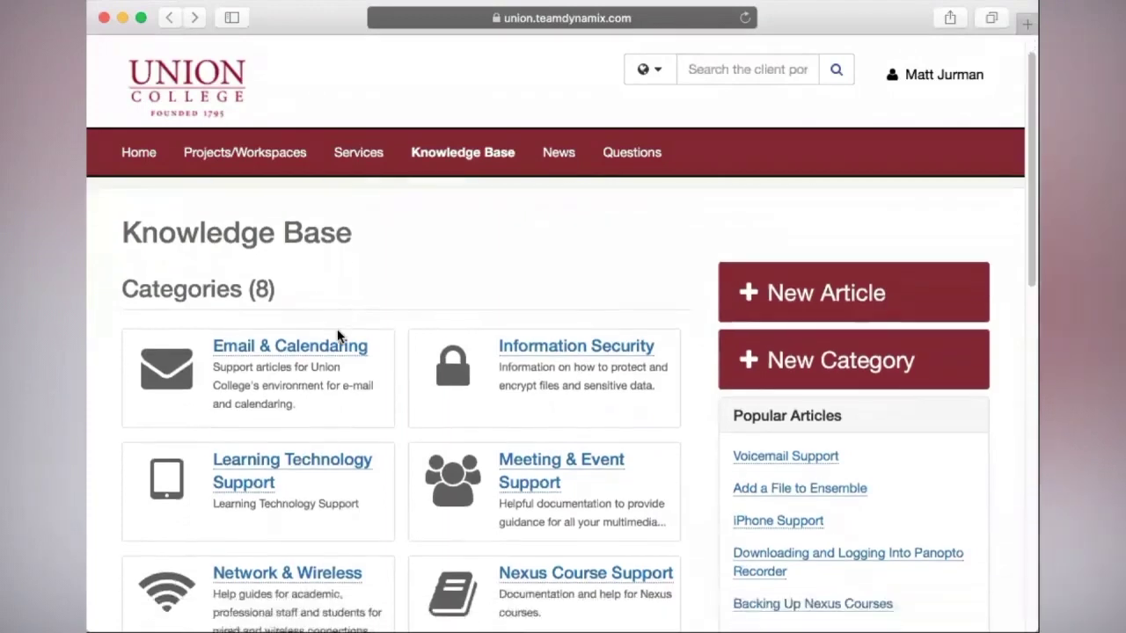
scroll(338, 336, "down", 3)
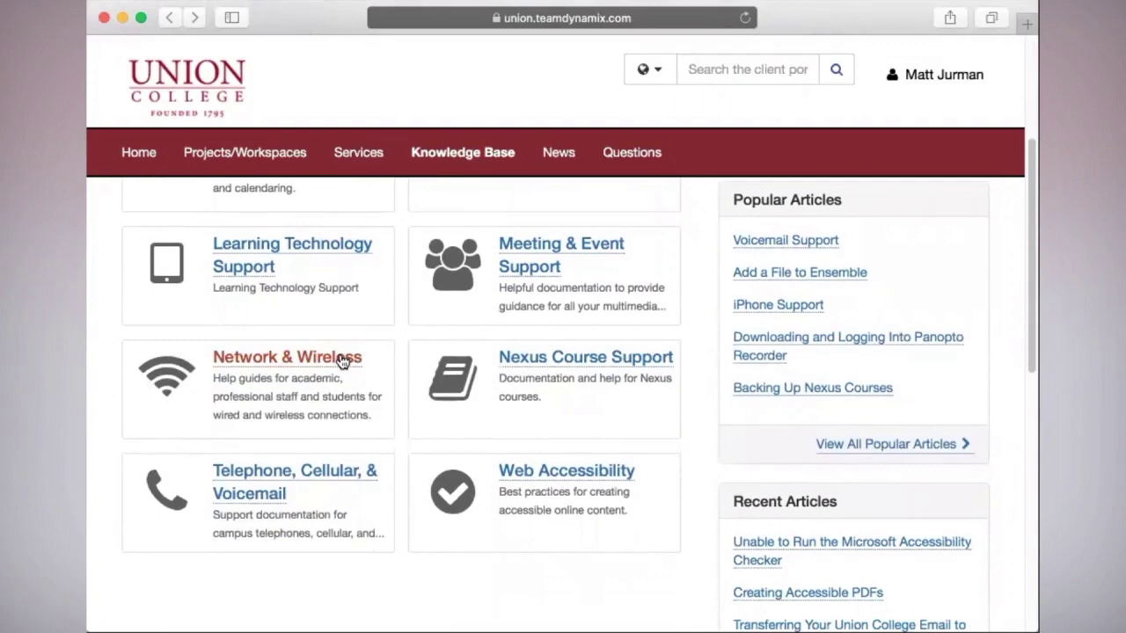
left_click(342, 359)
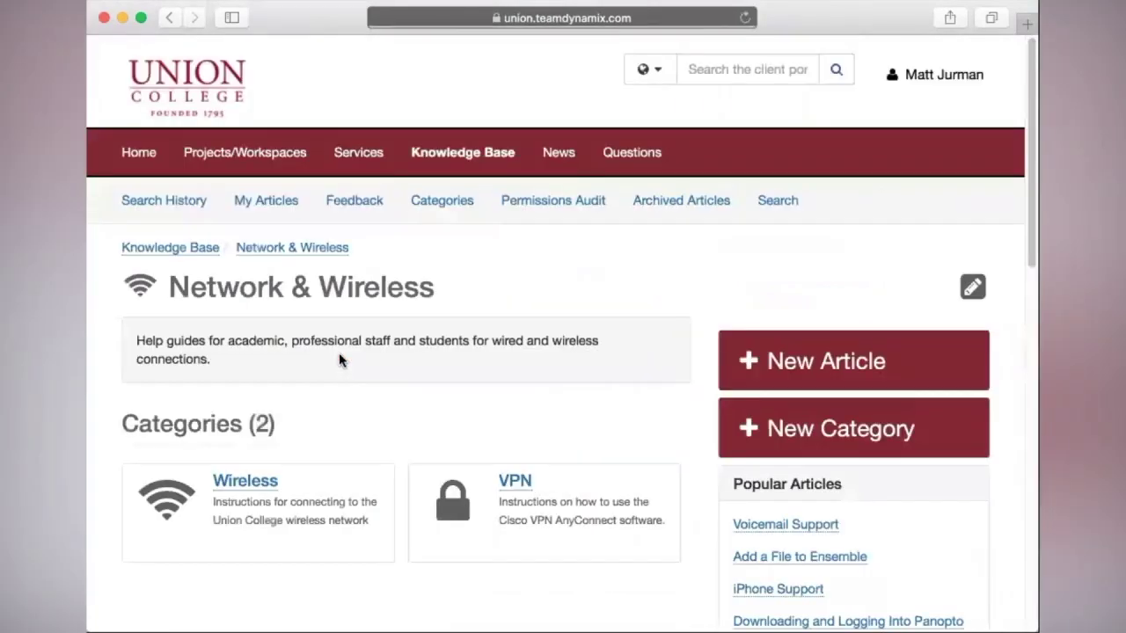
scroll(338, 353, "down", 2)
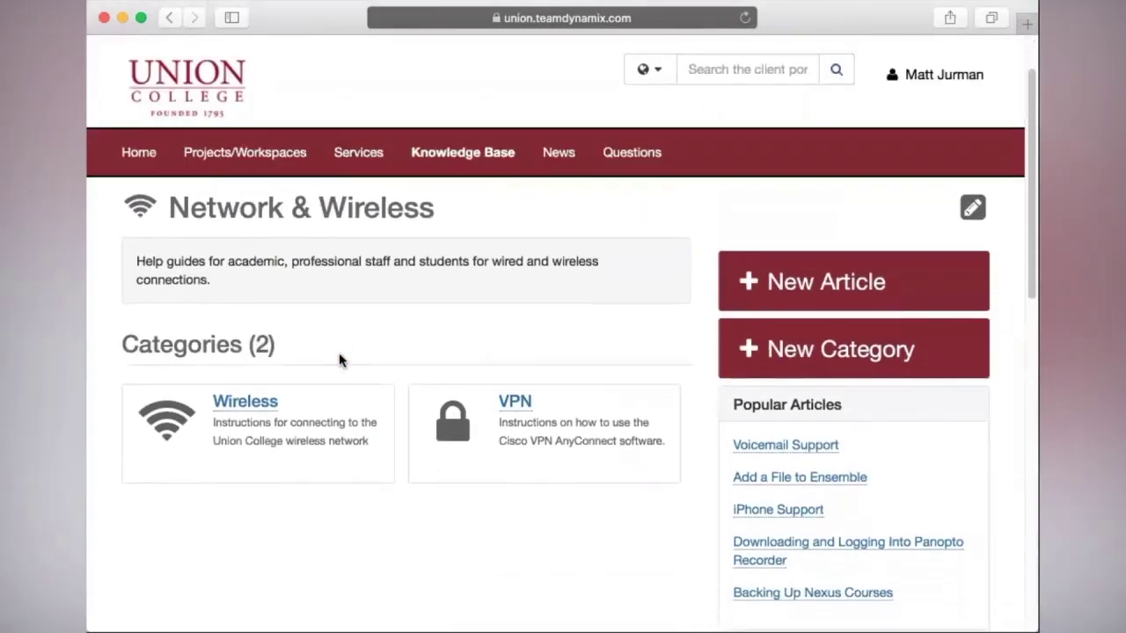
left_click(271, 401)
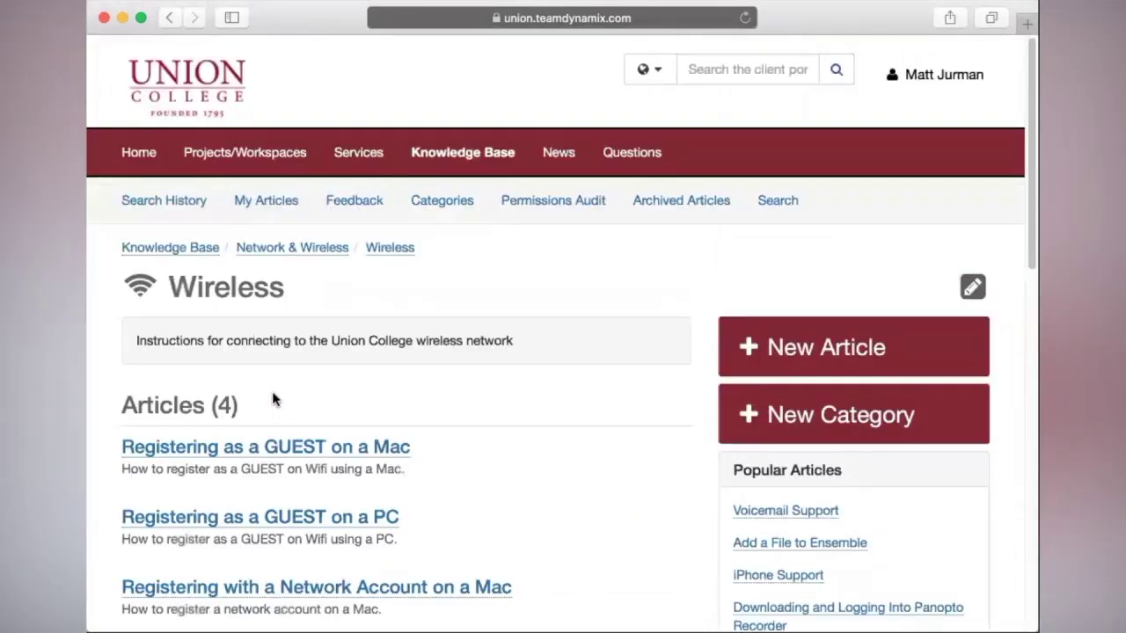
scroll(271, 400, "down", 2)
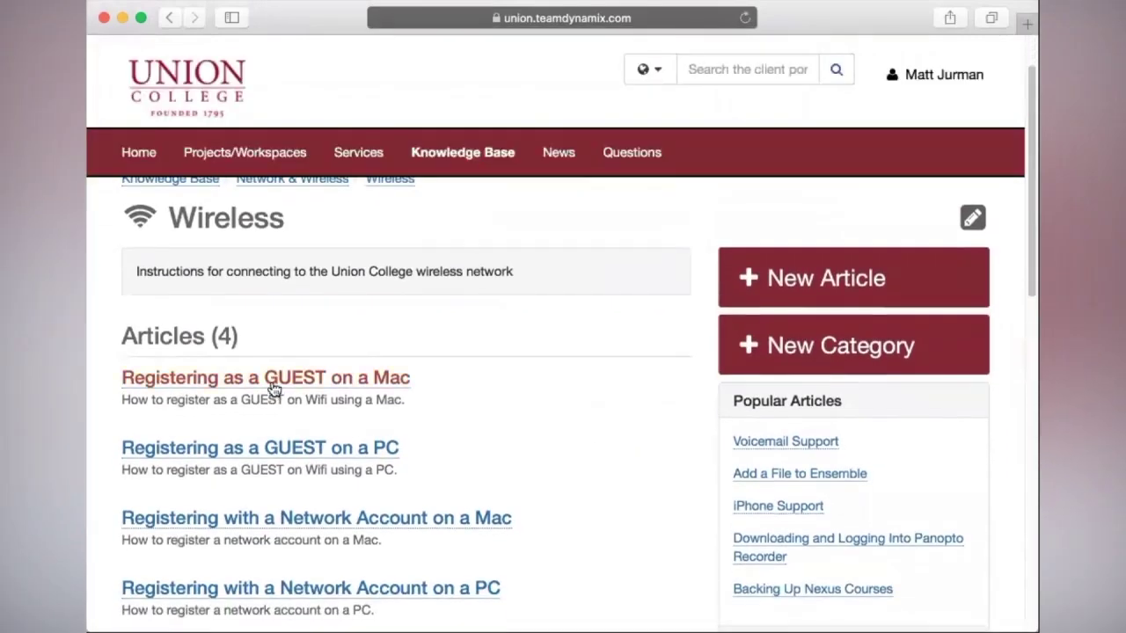
left_click(273, 389)
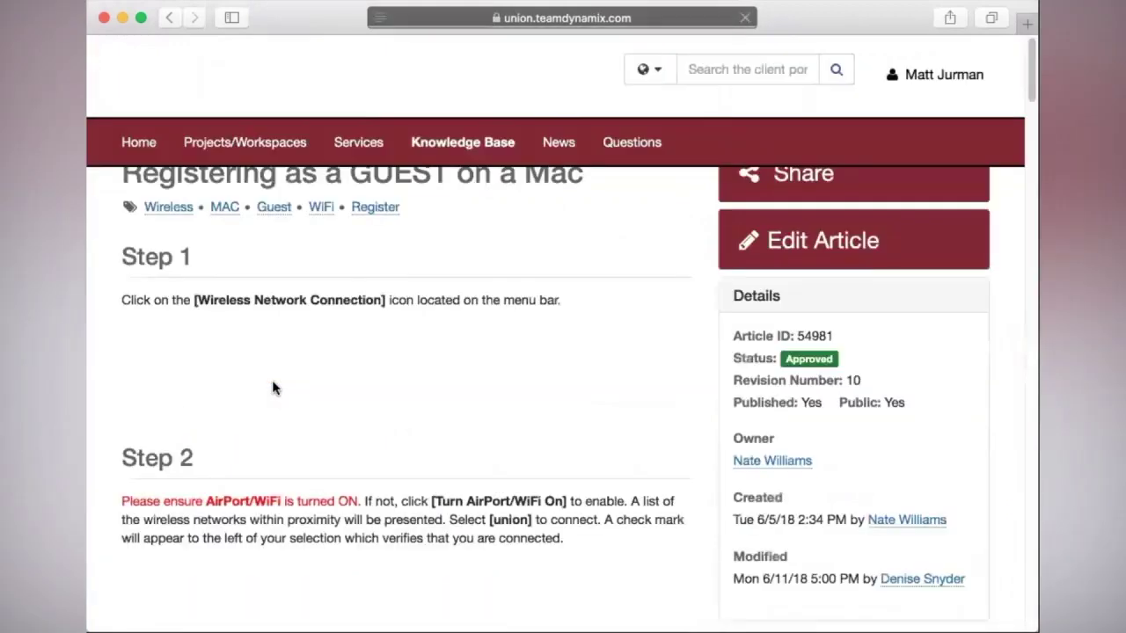
scroll(272, 388, "down", 4)
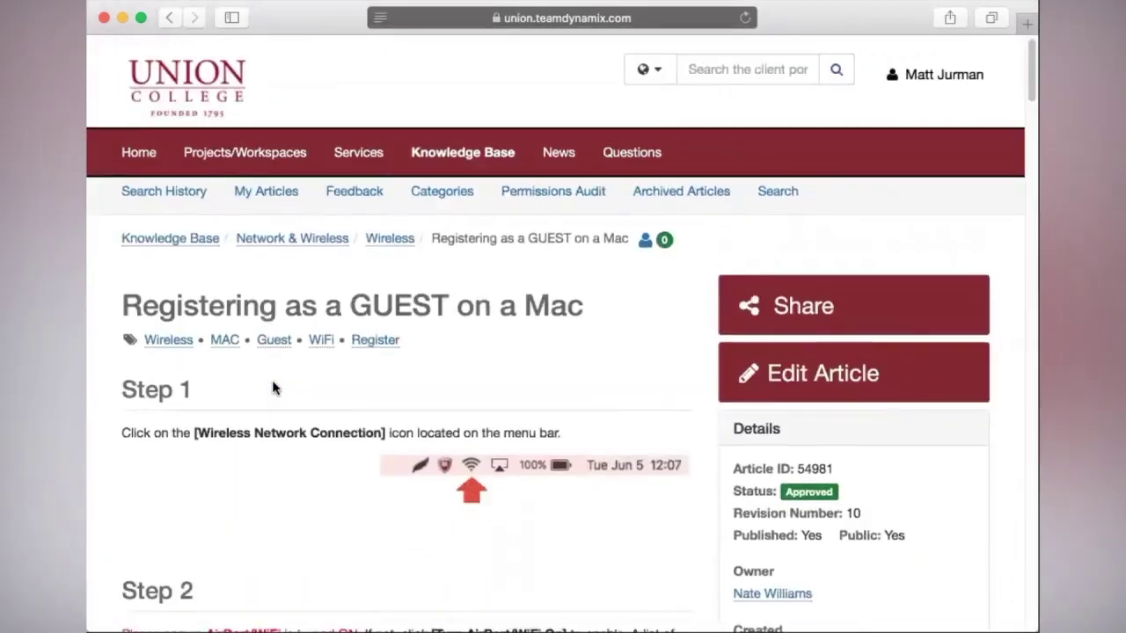
scroll(273, 389, "down", 4)
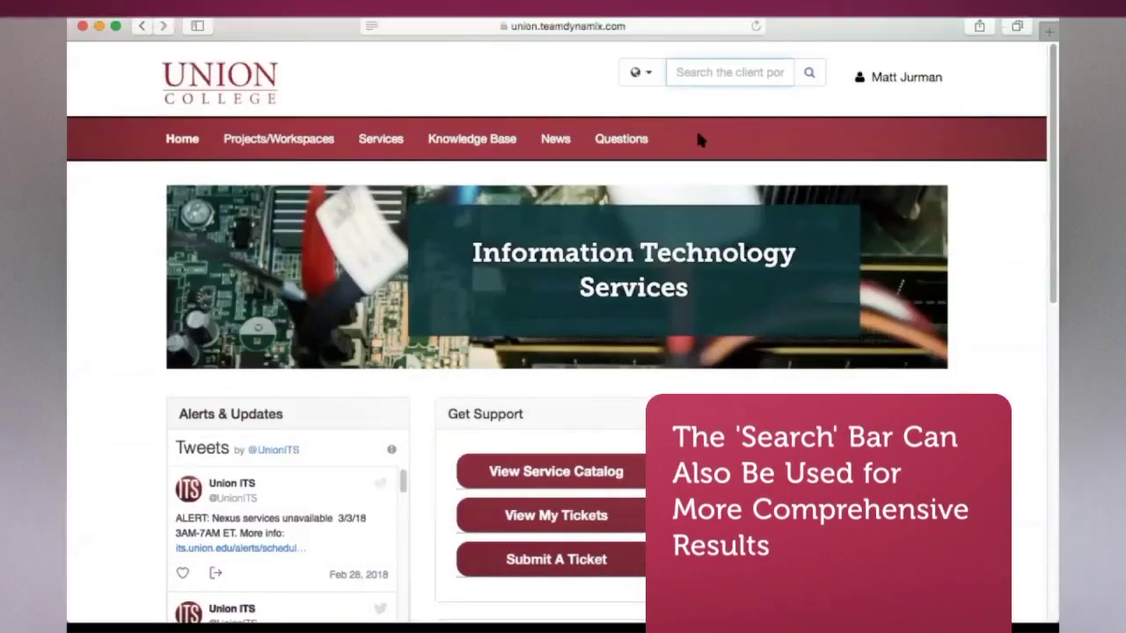
- Search the portal for 'wifi mac' to list its 10 matching results
left_click(710, 71)
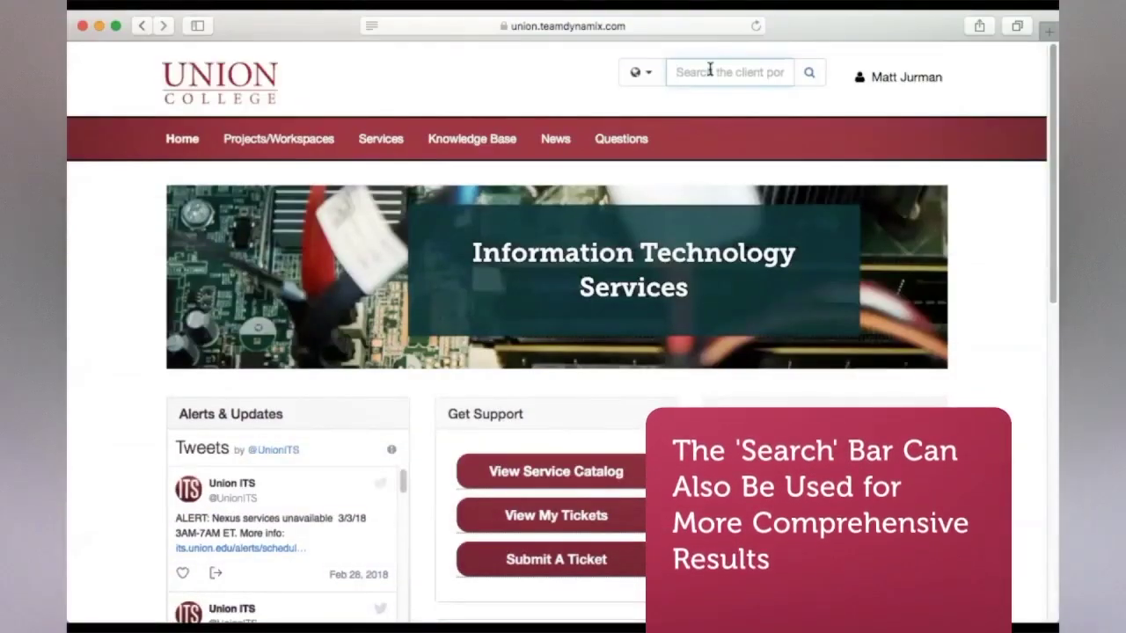
type("wifi mac")
left_click(819, 73)
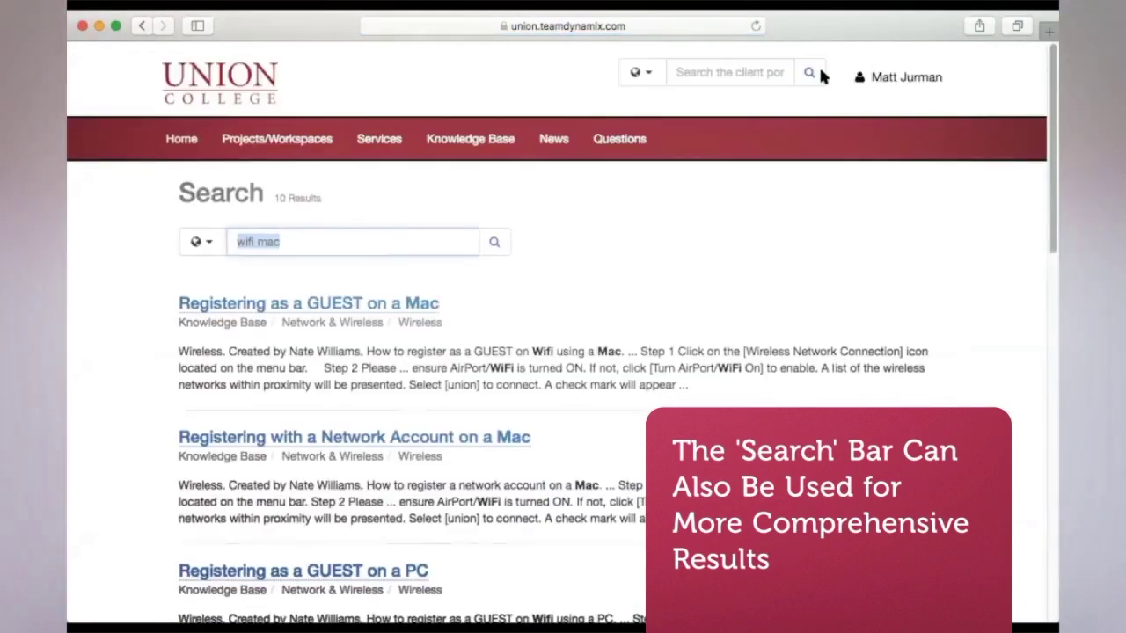